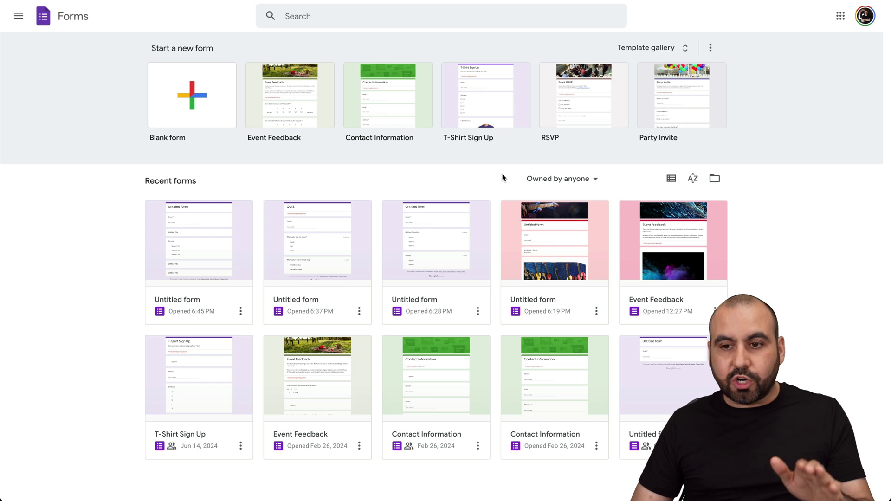
# Step: Open Google Forms from the Google apps list and create a new blank form
pyautogui.click(840, 16)
pyautogui.scroll(-5, 785, 186)
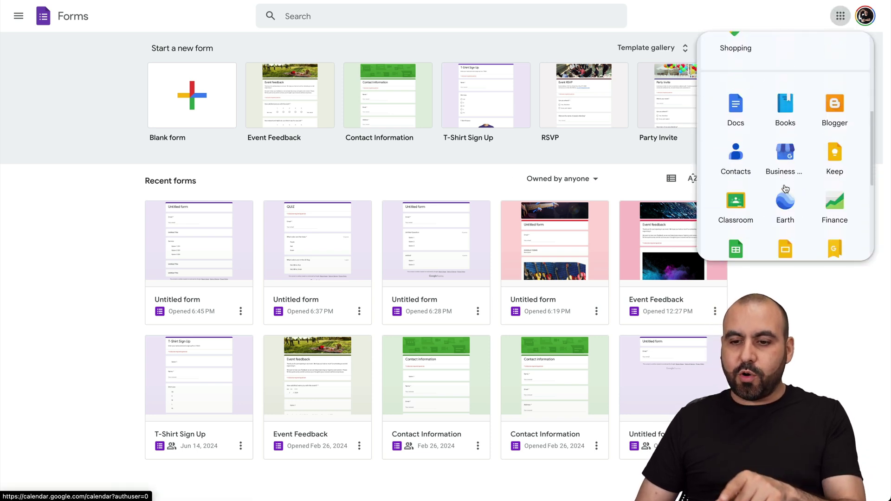
pyautogui.scroll(-3, 785, 188)
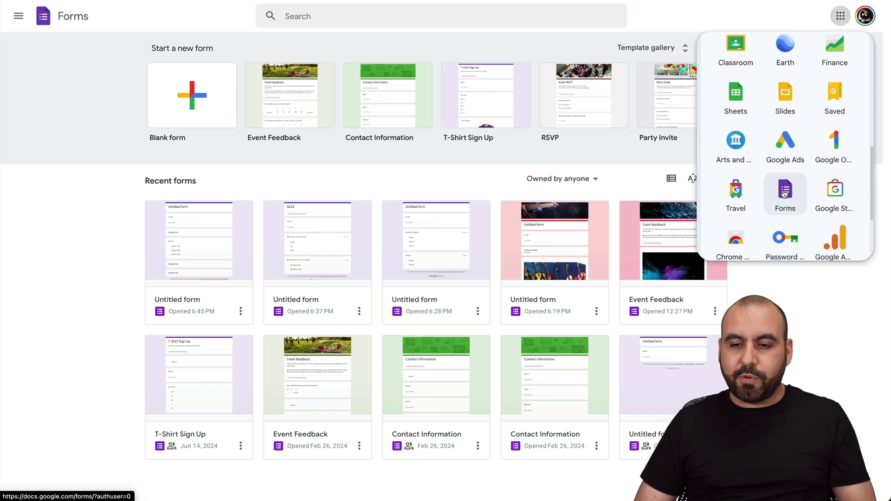
pyautogui.click(776, 210)
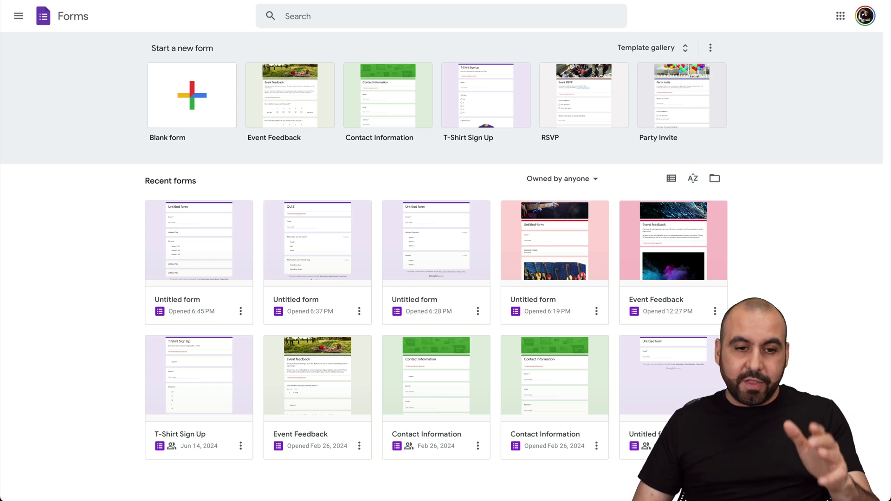
pyautogui.click(183, 112)
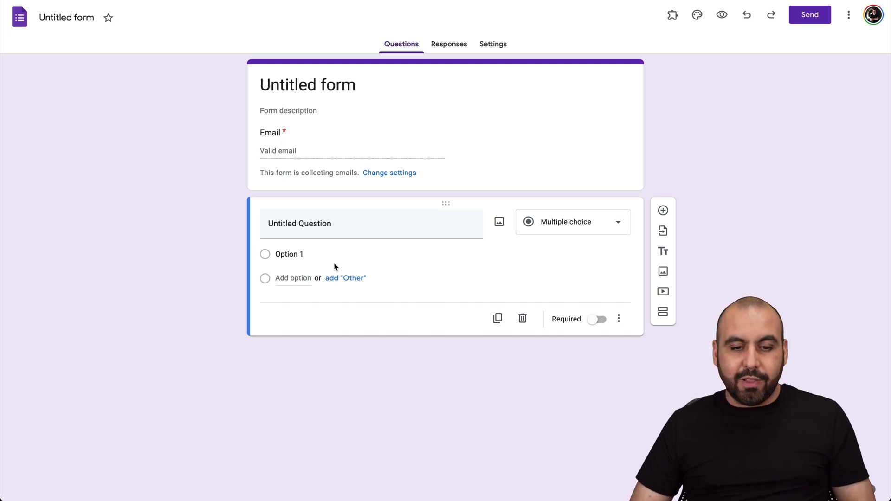
# Step: Add a second multiple choice question and title the two questions Question 1 and Question 2
pyautogui.click(663, 211)
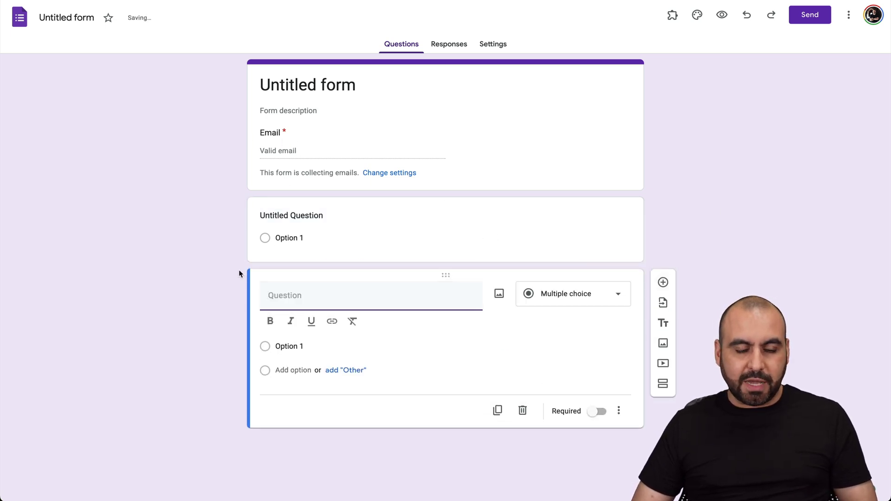
pyautogui.click(355, 239)
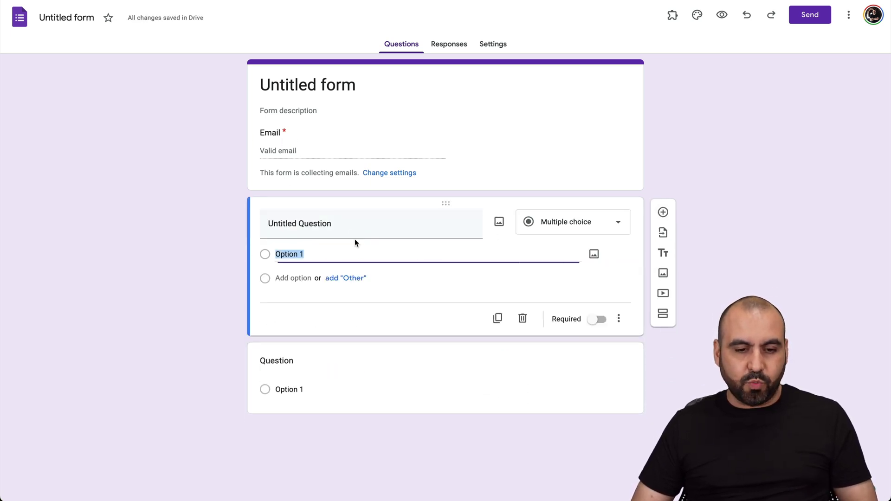
pyautogui.click(317, 353)
pyautogui.write('Question 2')
pyautogui.press('BackSpace')
pyautogui.write('2')
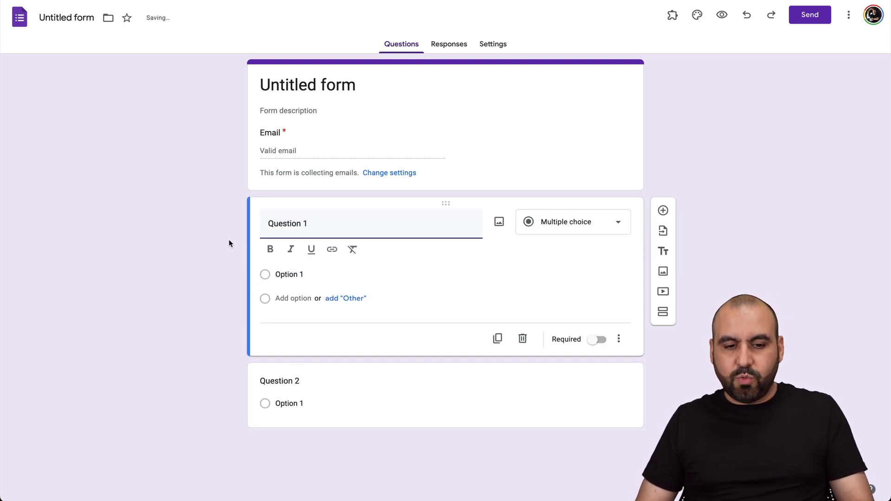
pyautogui.click(229, 240)
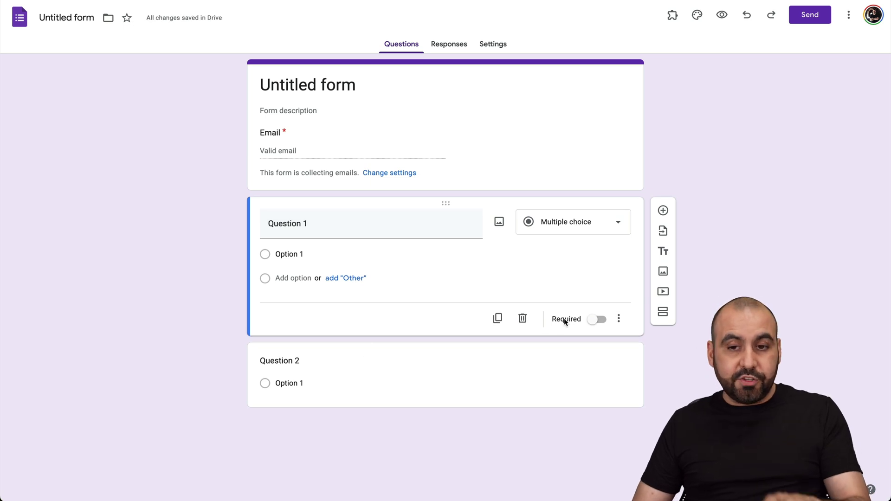
# Step: Search the Google Workspace Marketplace for the Document Studio add-on
pyautogui.click(671, 13)
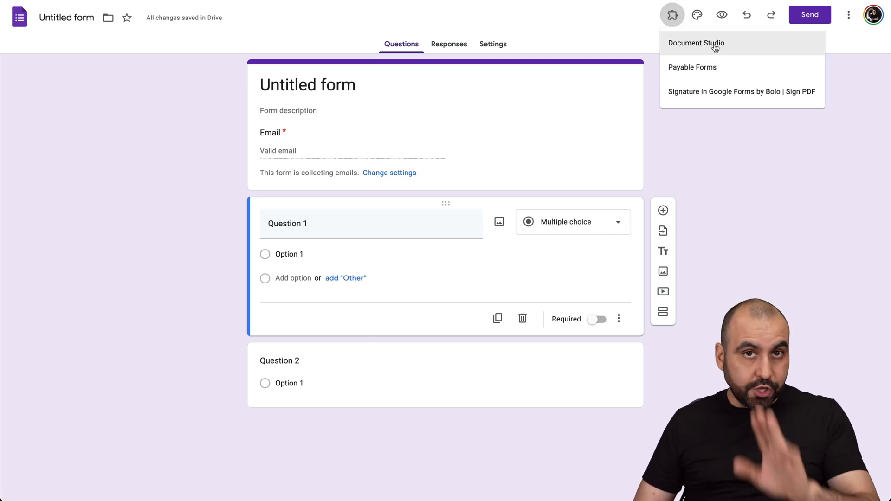
pyautogui.click(684, 137)
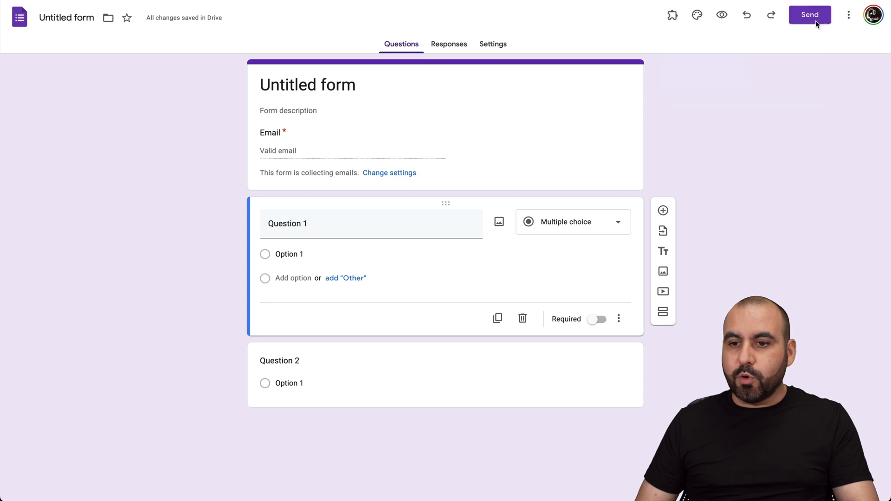
pyautogui.click(850, 21)
pyautogui.click(790, 211)
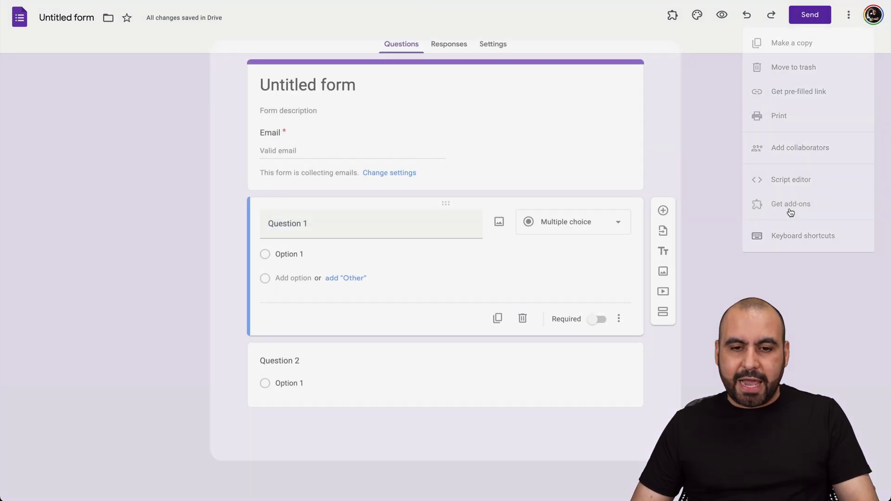
pyautogui.click(474, 47)
pyautogui.write('Document Studio')
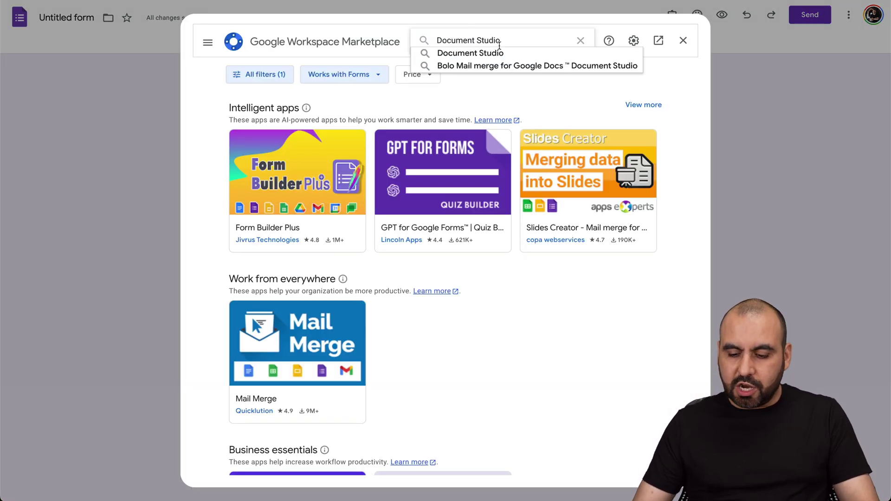
pyautogui.press('Return')
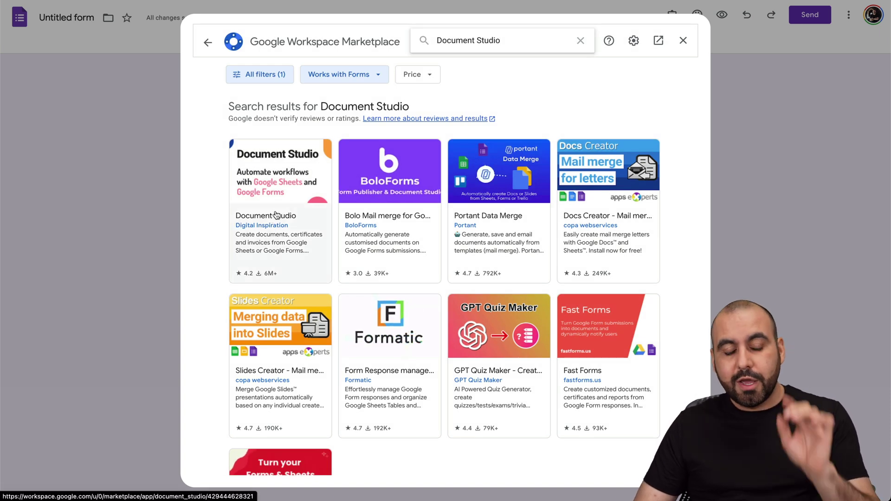
# Step: Install the Document Studio add-on, grant it access to the Google account, and close the marketplace
pyautogui.click(277, 215)
pyautogui.click(597, 114)
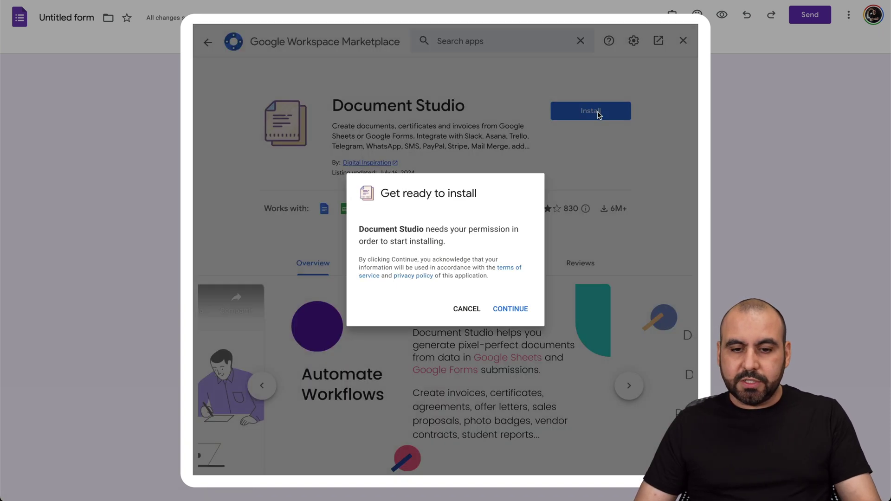
pyautogui.click(511, 309)
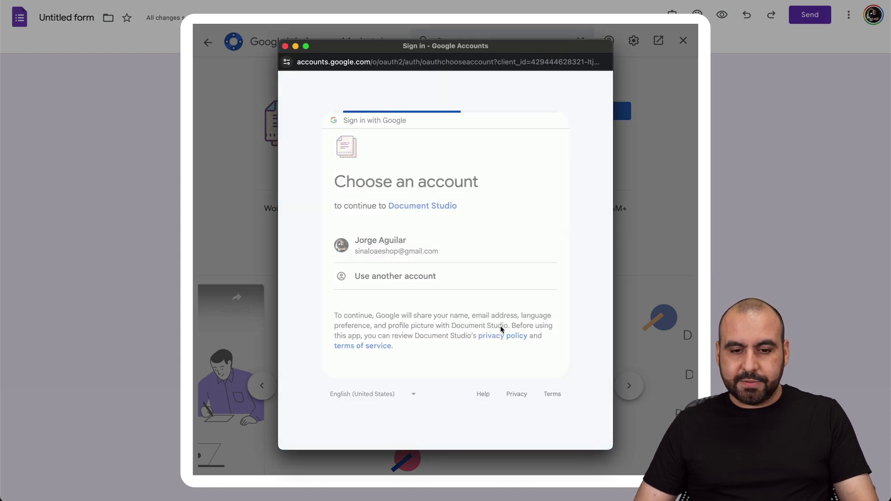
pyautogui.click(518, 363)
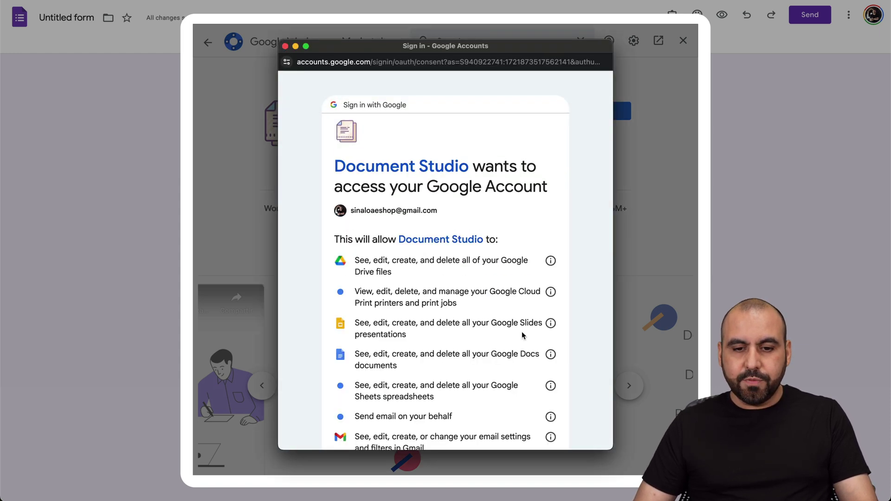
pyautogui.scroll(-10, 519, 356)
pyautogui.click(517, 367)
pyautogui.click(513, 311)
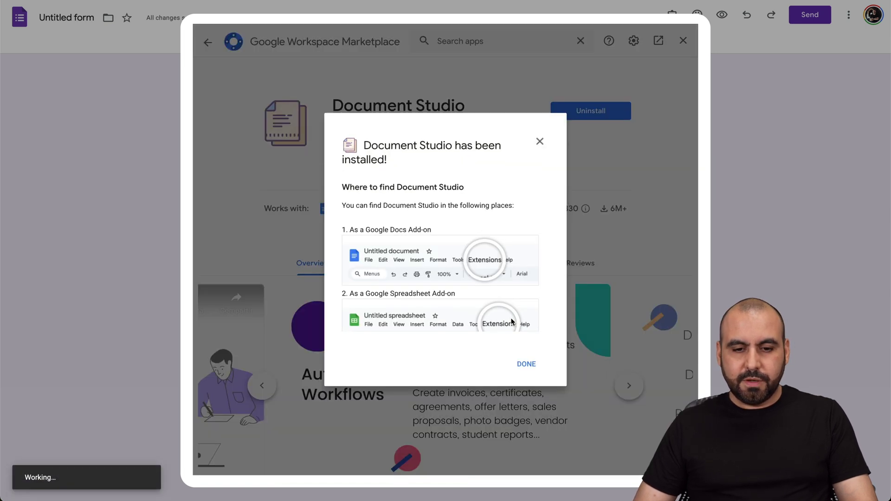
pyautogui.click(526, 373)
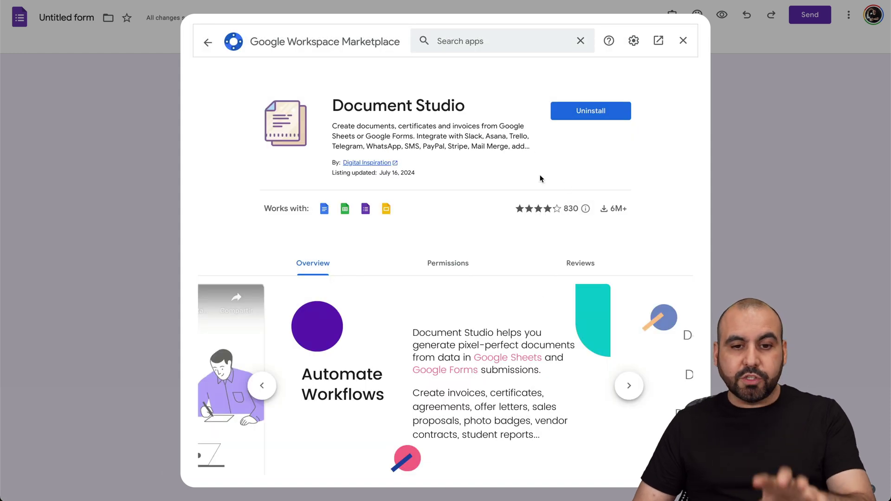
pyautogui.click(683, 41)
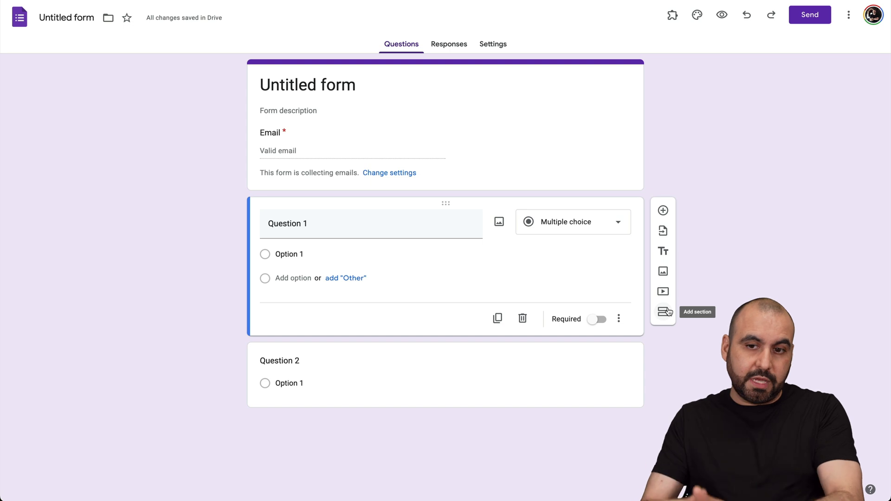
# Step: Open the Document Studio add-on for this form
pyautogui.click(673, 18)
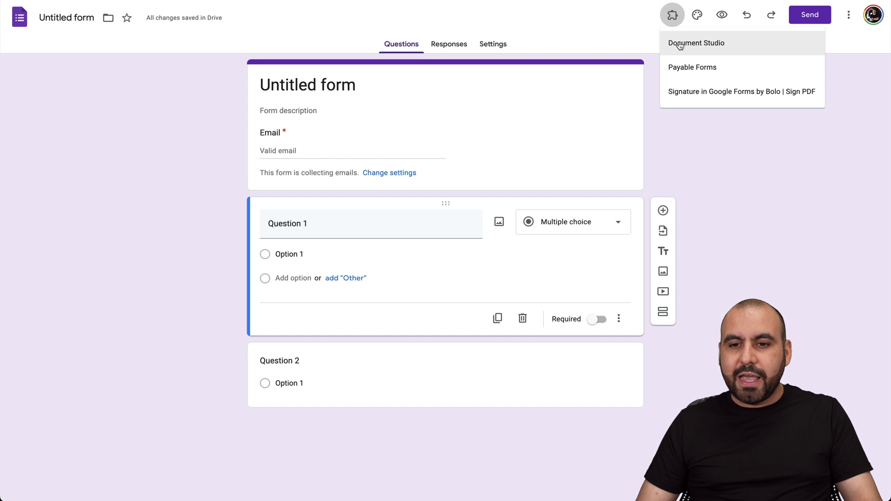
pyautogui.click(714, 48)
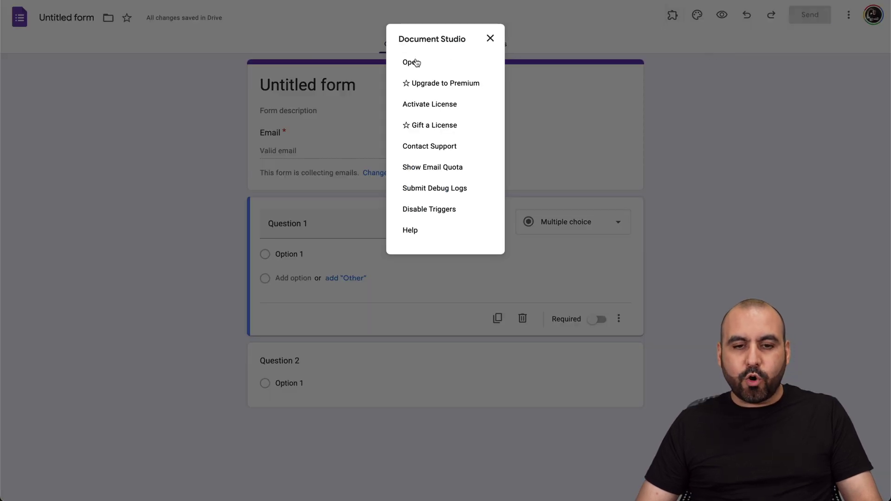
pyautogui.click(414, 61)
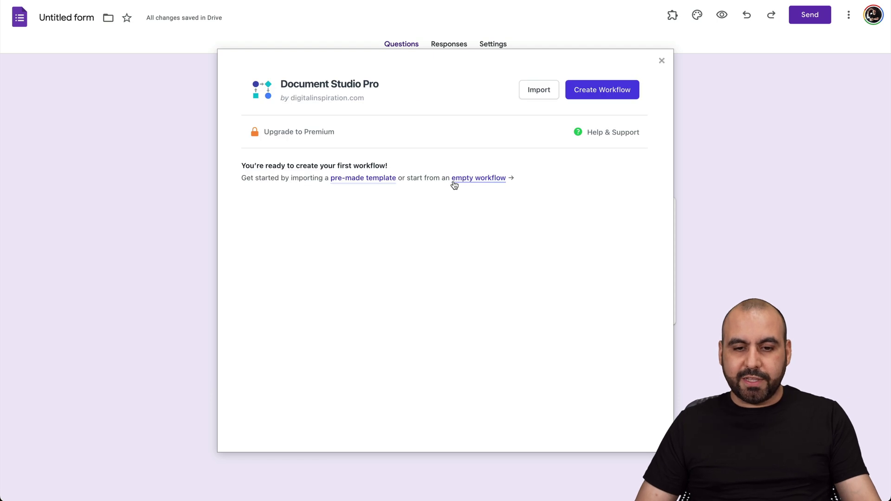
# Step: Start an empty workflow named Discord with Form Responses 1 as its source worksheet, and continue to the conditions
pyautogui.click(472, 178)
pyautogui.click(362, 184)
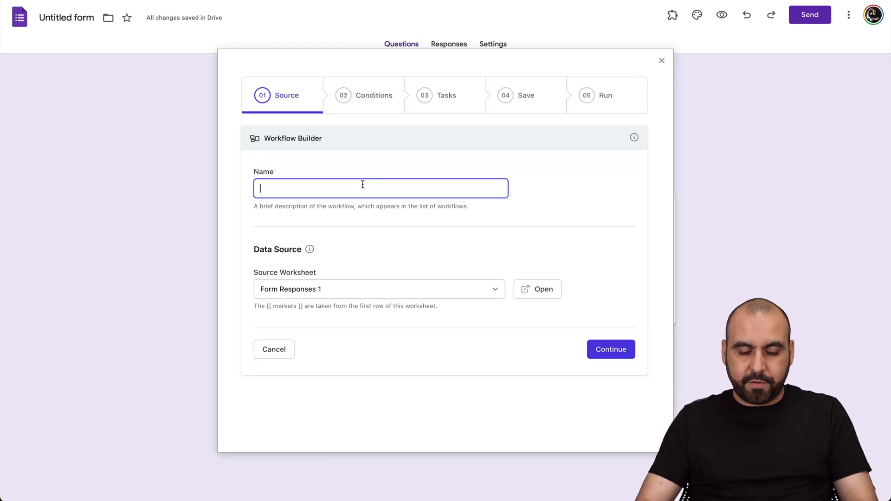
pyautogui.write('Discord')
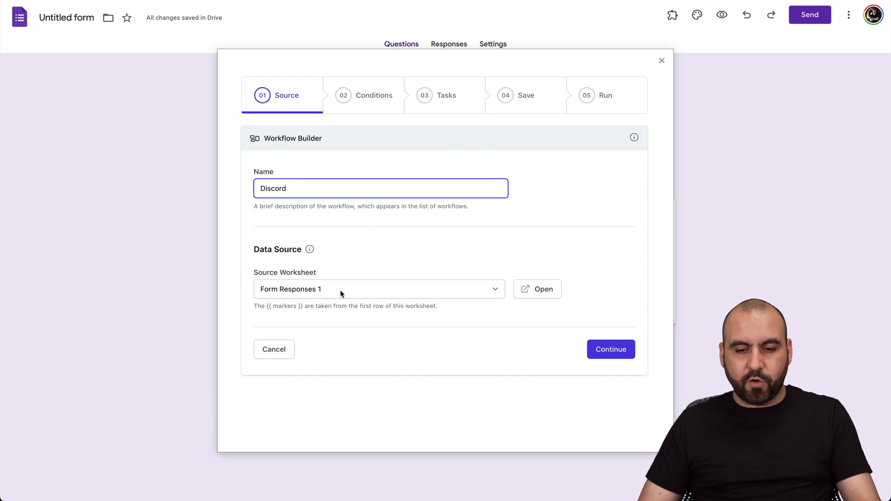
pyautogui.click(591, 352)
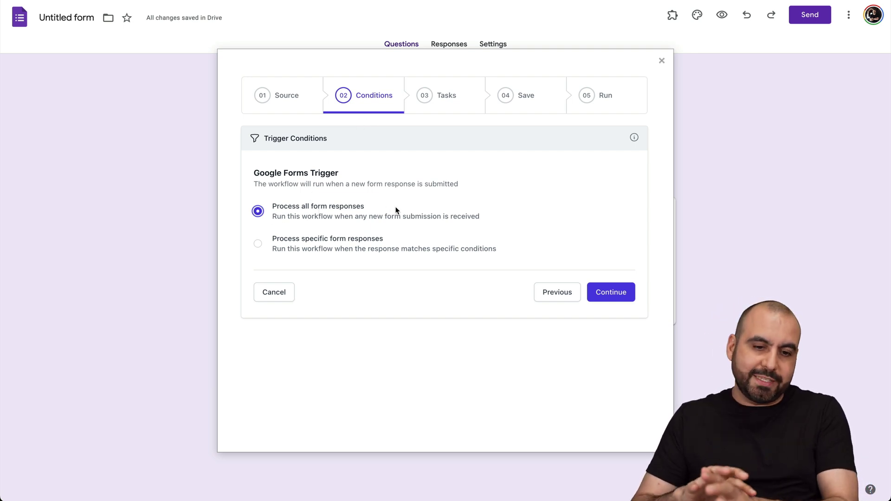
# Step: Try limiting the workflow trigger to form responses whose Email Address contains gmail
pyautogui.click(282, 239)
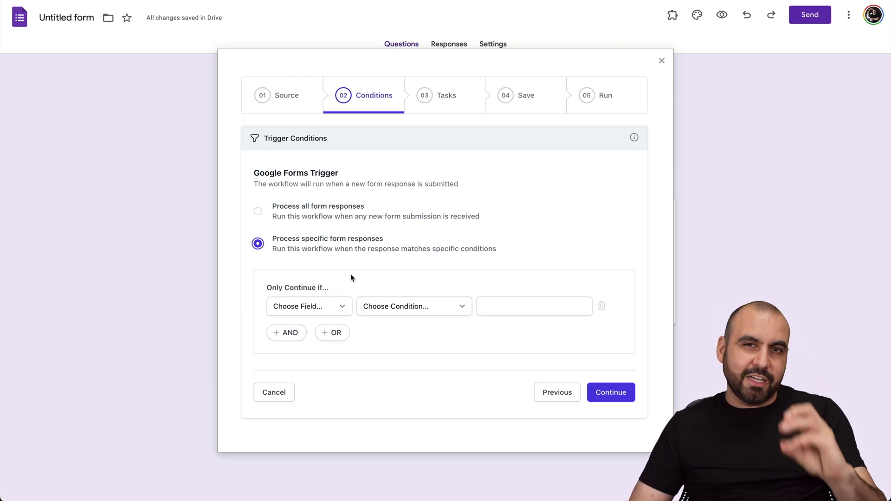
pyautogui.click(312, 308)
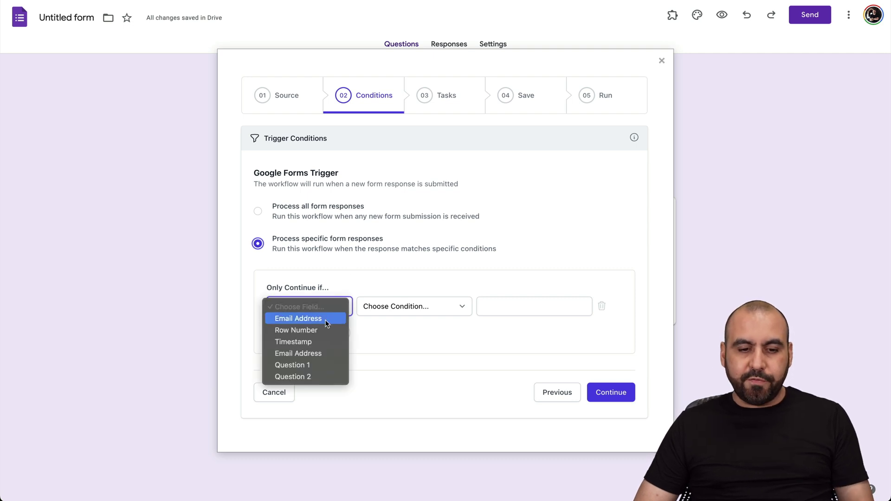
pyautogui.click(327, 323)
pyautogui.click(432, 312)
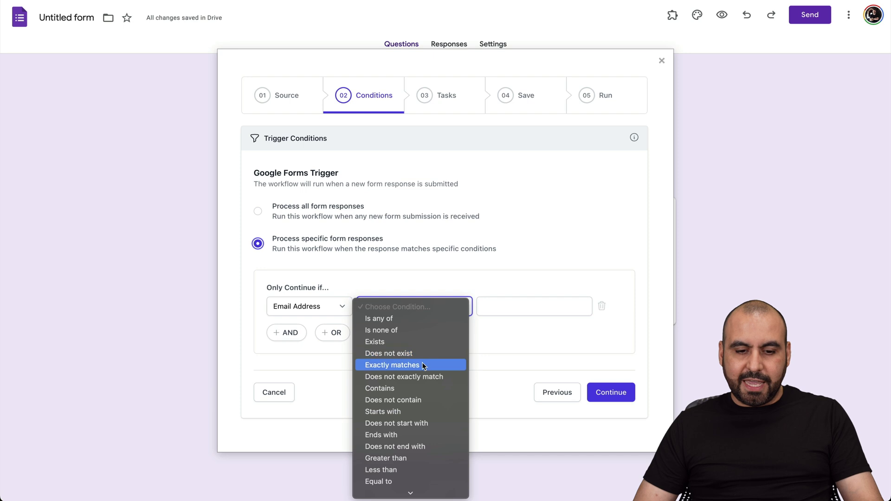
pyautogui.click(415, 388)
pyautogui.click(540, 301)
pyautogui.write('gmail')
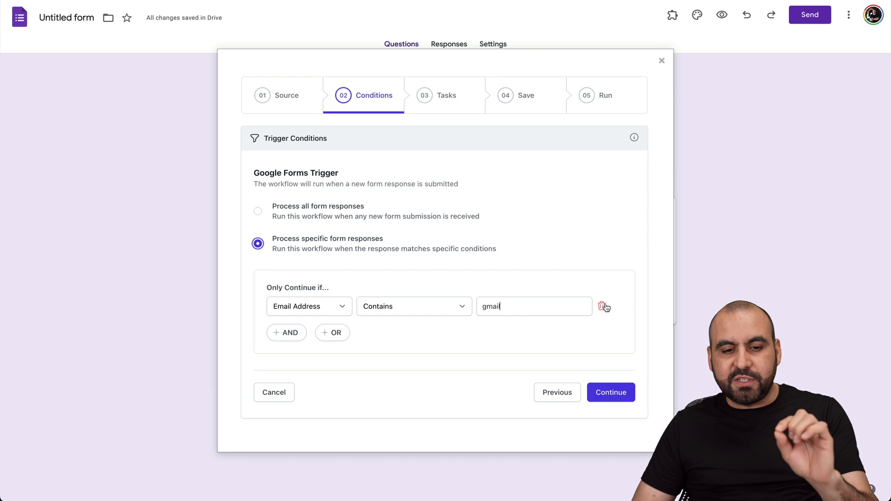
# Step: Set the trigger to process all form responses and add a Discord task to the workflow
pyautogui.click(258, 212)
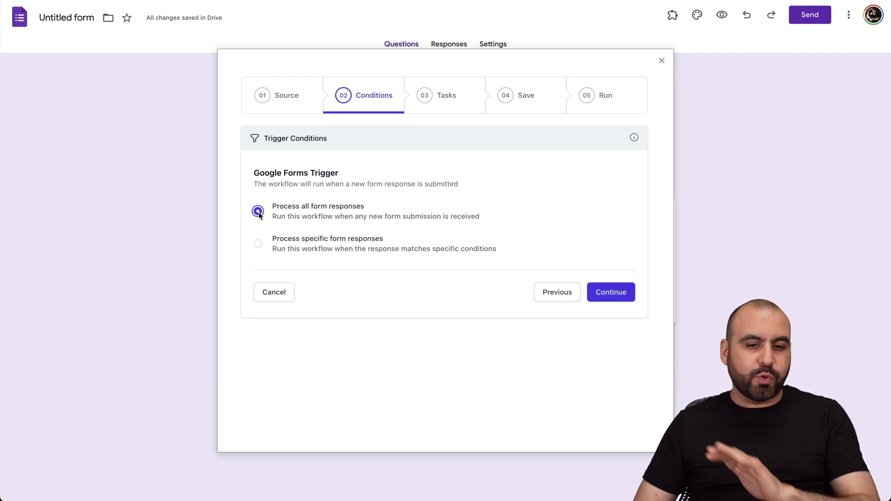
pyautogui.click(615, 292)
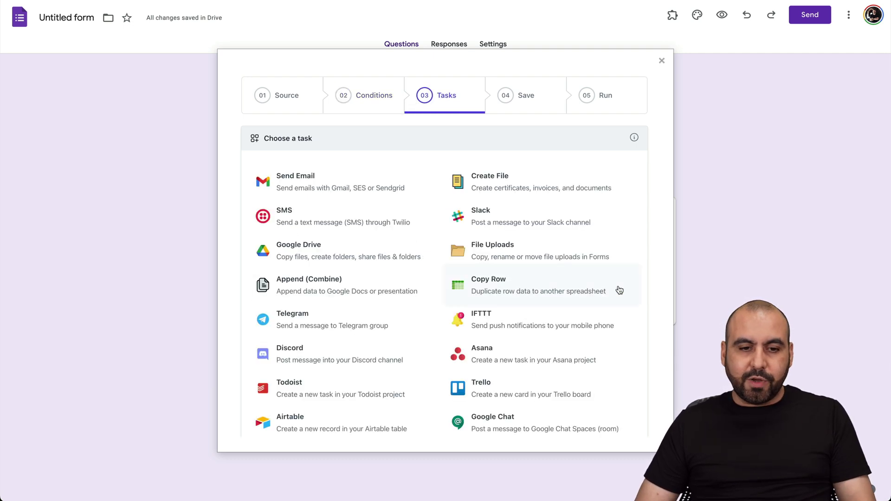
pyautogui.click(287, 356)
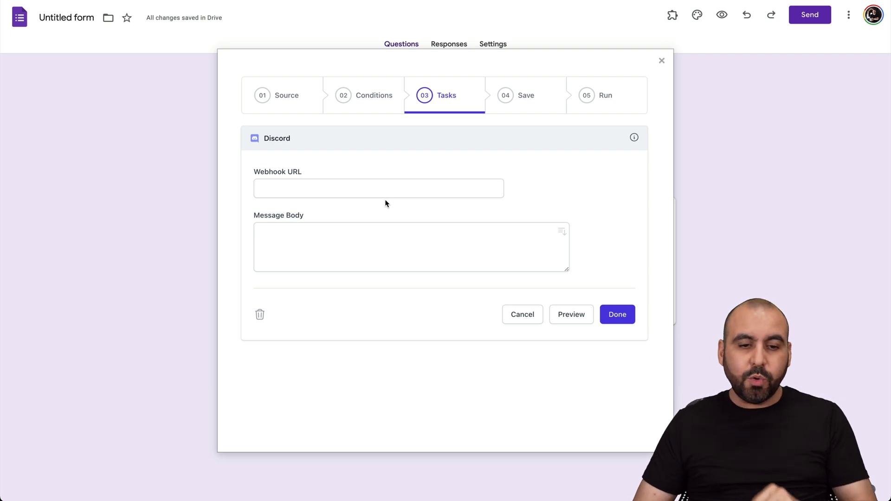
# Step: Switch to Discord and create a new webhook in the TEST server's integration settings
pyautogui.click(419, 2)
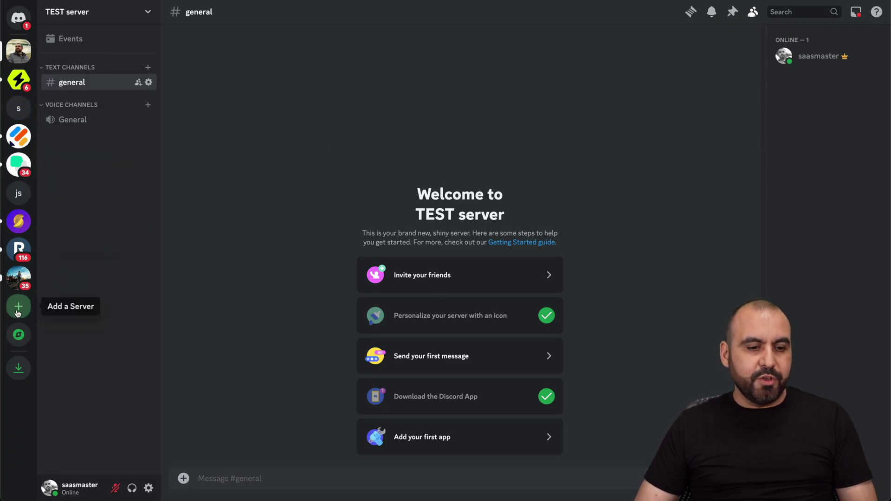
pyautogui.rightClick(20, 54)
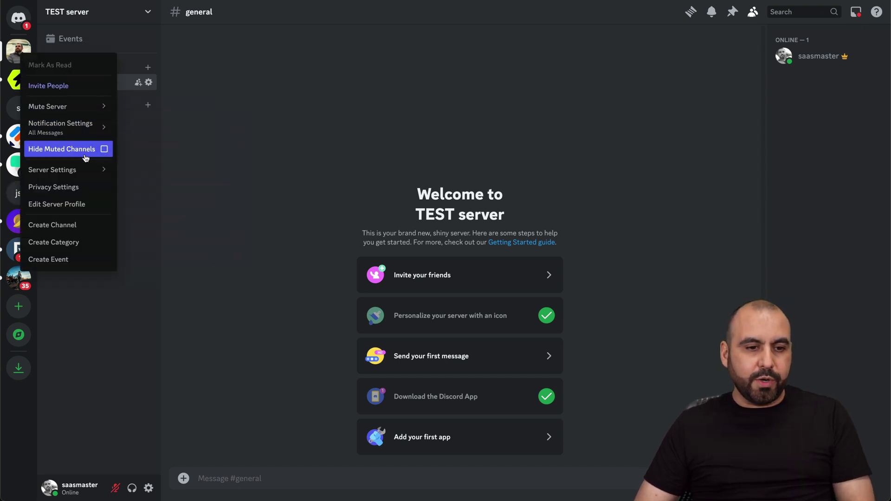
pyautogui.moveTo(85, 172)
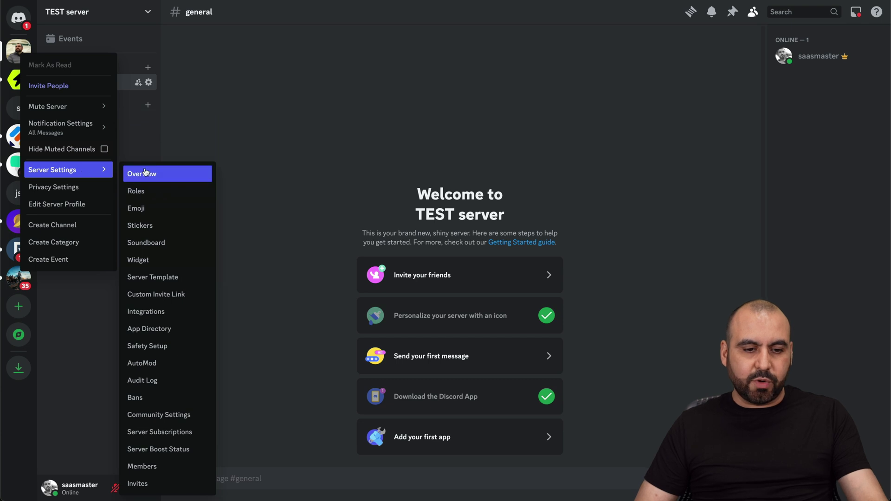
pyautogui.click(178, 316)
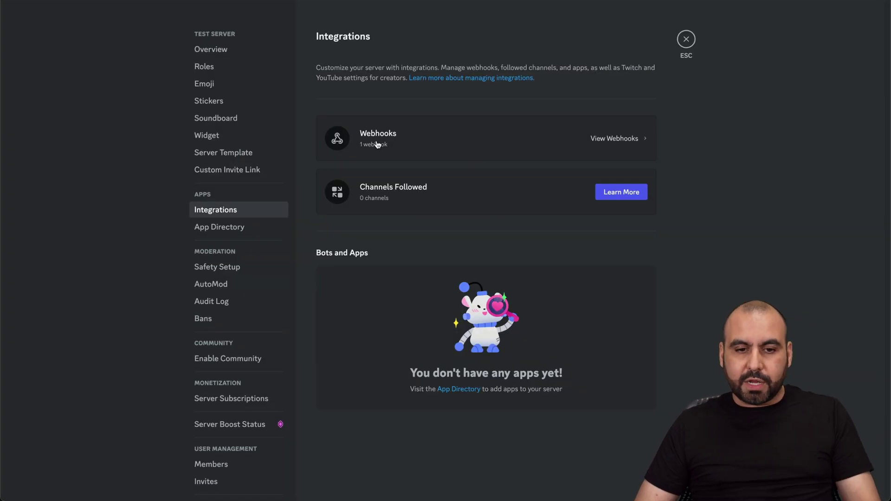
pyautogui.click(563, 141)
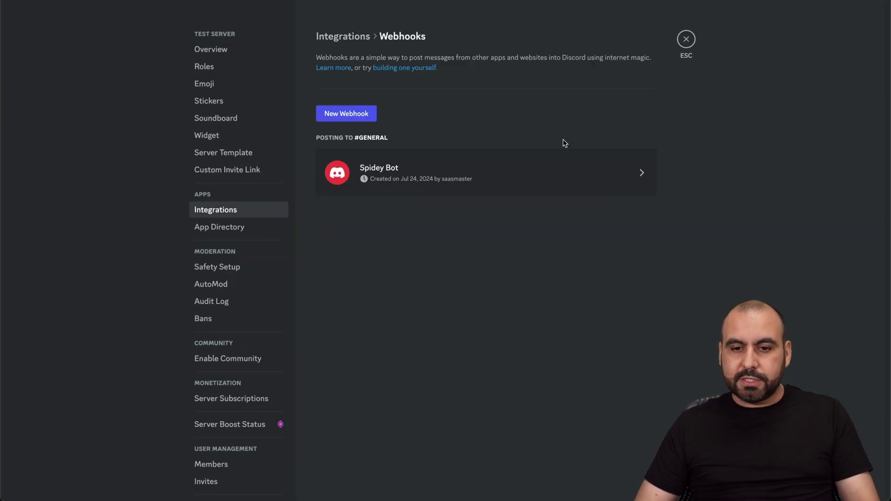
pyautogui.click(360, 118)
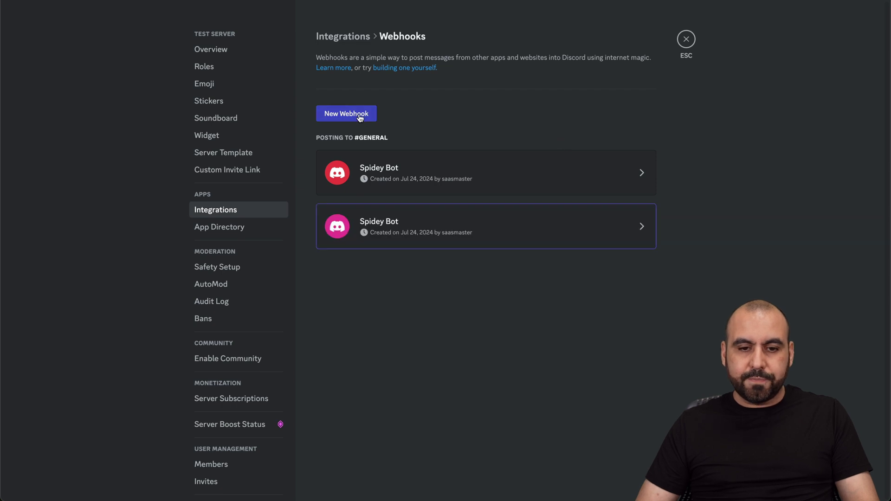
# Step: Expand the newly created webhook, keep #general as its channel, and copy its webhook URL
pyautogui.click(642, 229)
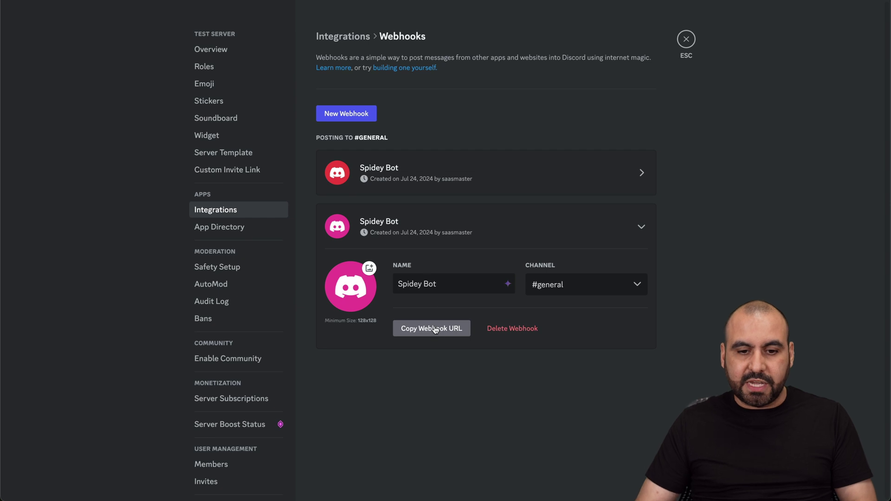
pyautogui.click(596, 285)
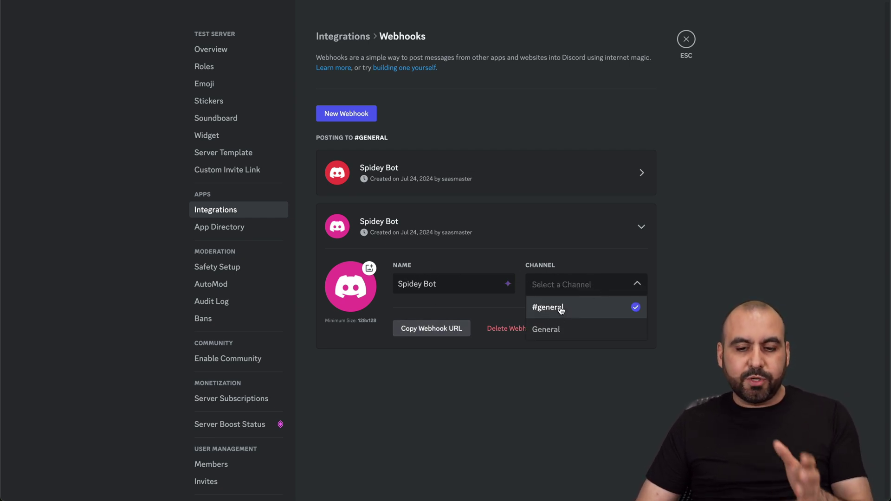
pyautogui.click(507, 283)
pyautogui.click(498, 288)
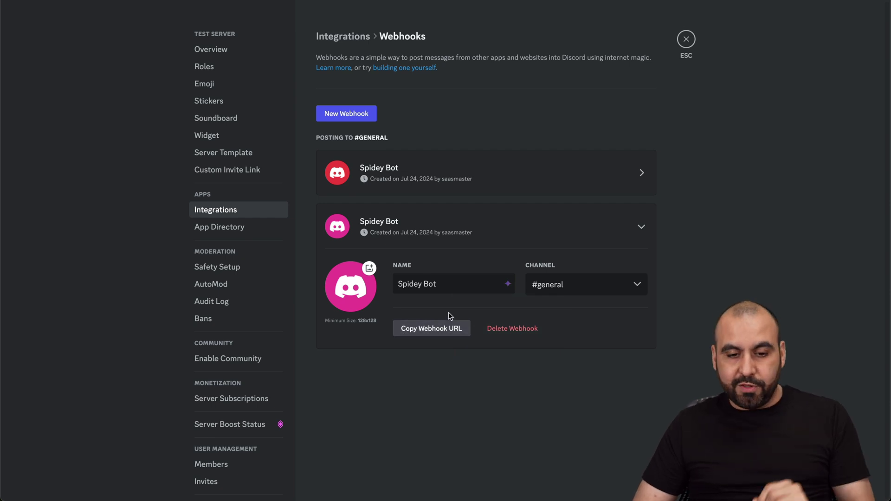
pyautogui.click(447, 332)
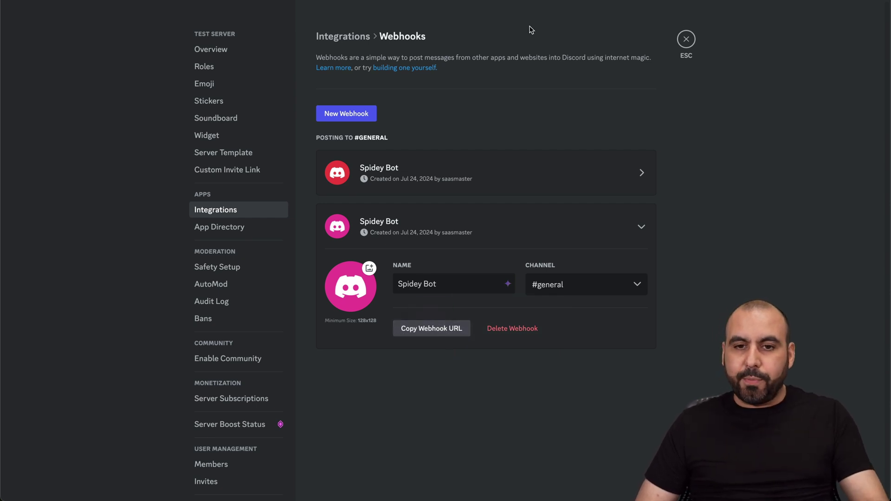
# Step: Switch back to the Google Form and paste the copied webhook URL into the Discord task's Webhook URL field
pyautogui.press('super+Tab')
pyautogui.click(304, 185)
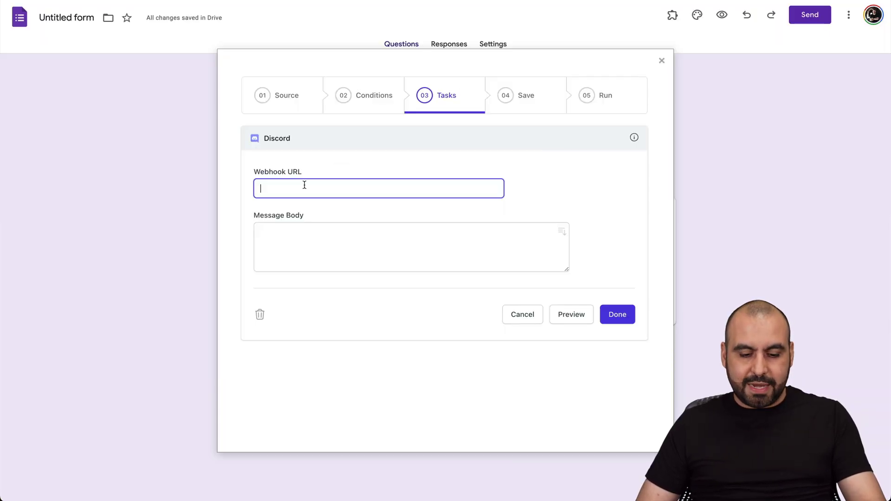
pyautogui.press('super+v')
# Step: Begin the Discord message body with "New messsage from" followed by the Email Address placeholder
pyautogui.click(309, 241)
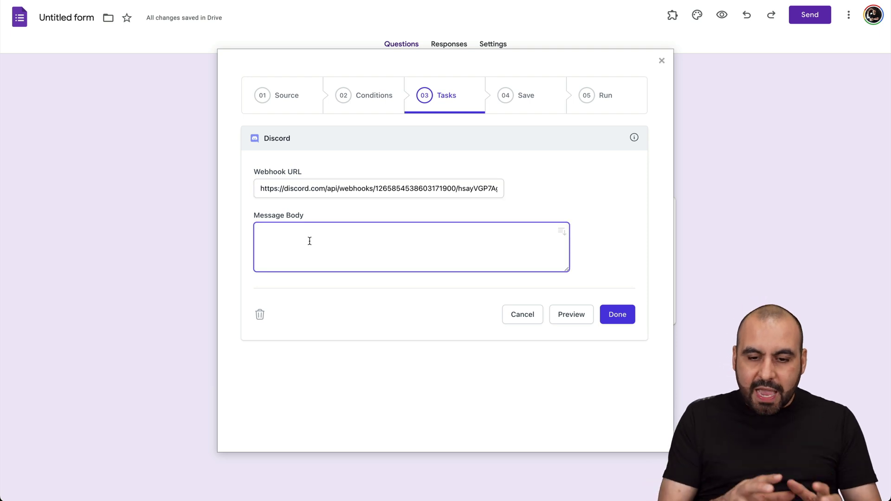
pyautogui.click(559, 230)
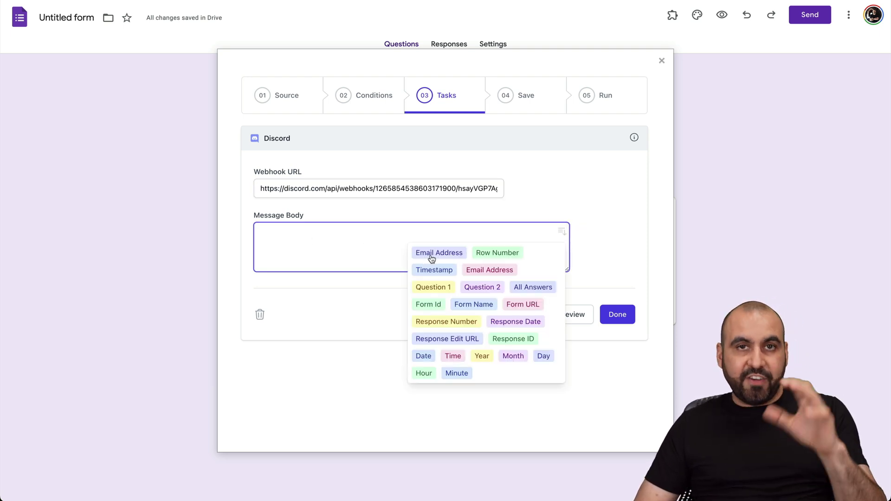
pyautogui.click(351, 239)
pyautogui.write('New messsage from')
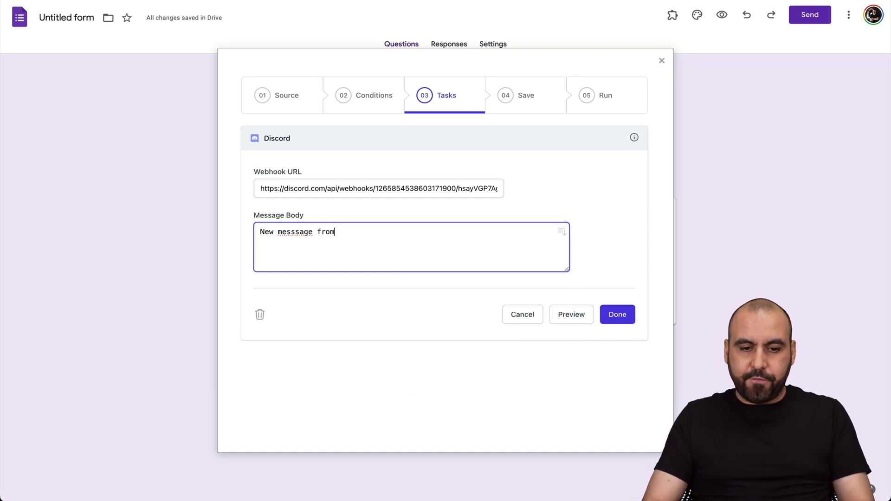
pyautogui.click(561, 232)
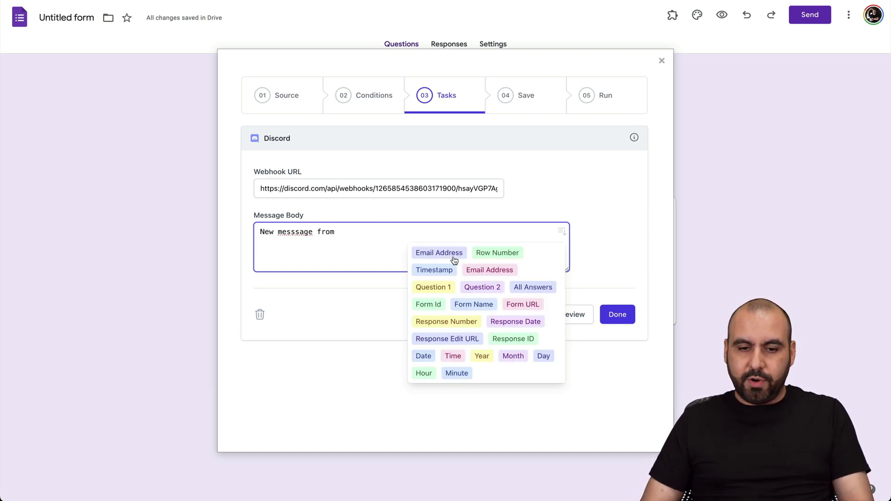
pyautogui.click(438, 253)
pyautogui.press('Escape')
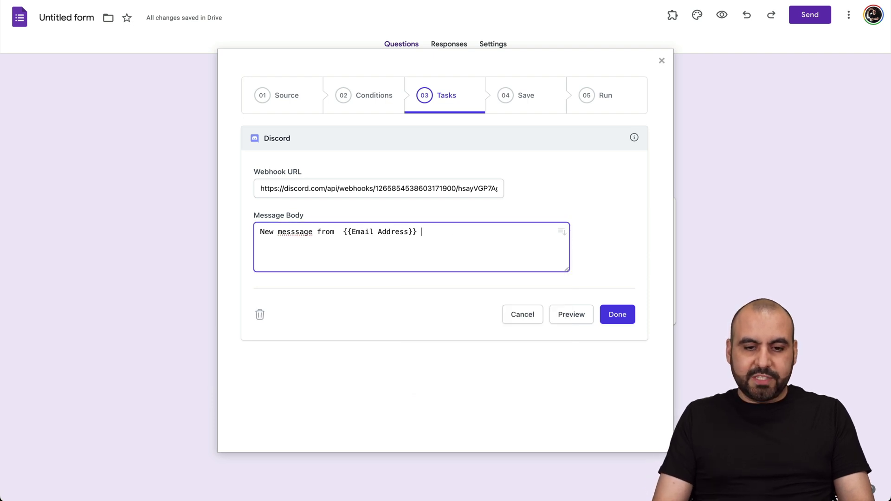
# Step: Add ". Response 1:" and the Question 1 placeholder after the email address in the message body
pyautogui.write('. Respo')
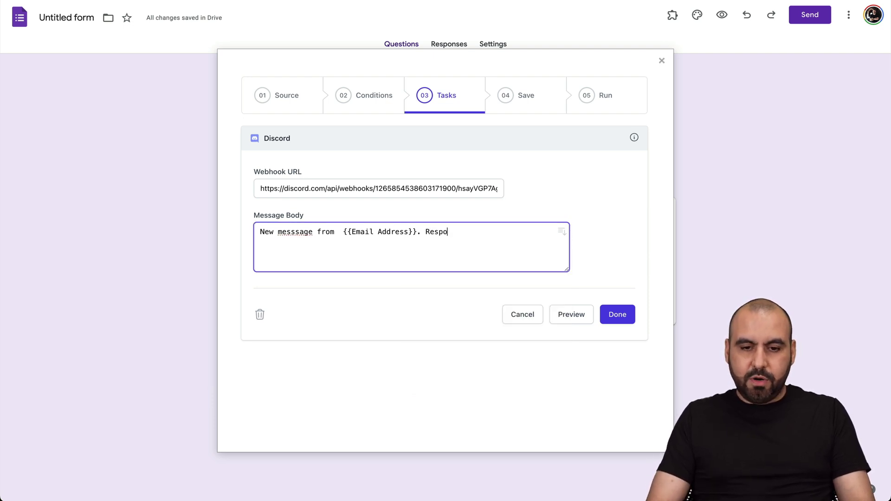
pyautogui.write('nse 1:')
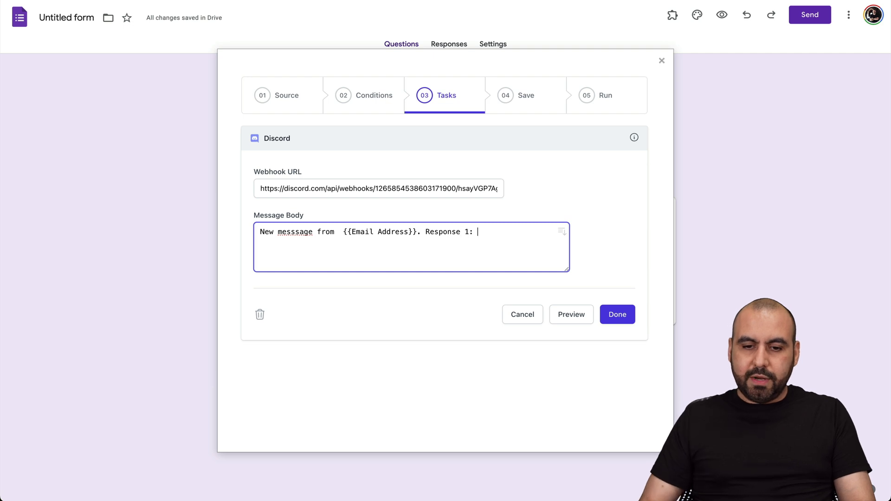
pyautogui.click(560, 231)
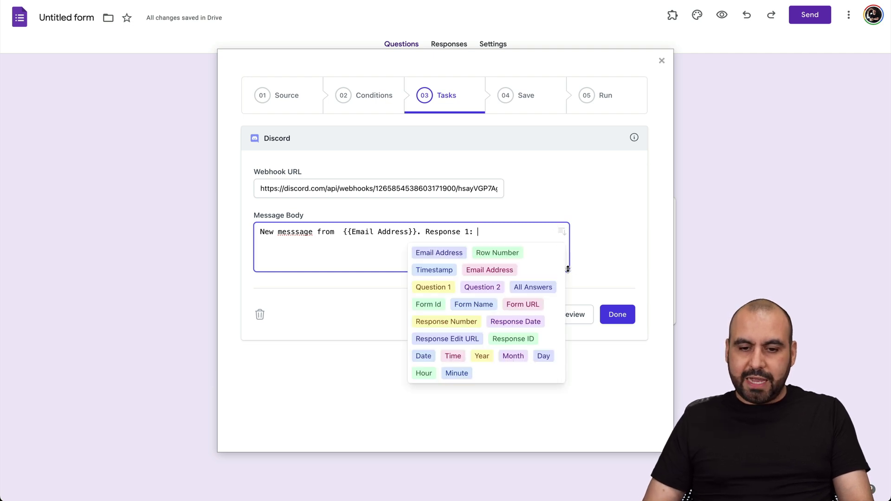
pyautogui.click(434, 288)
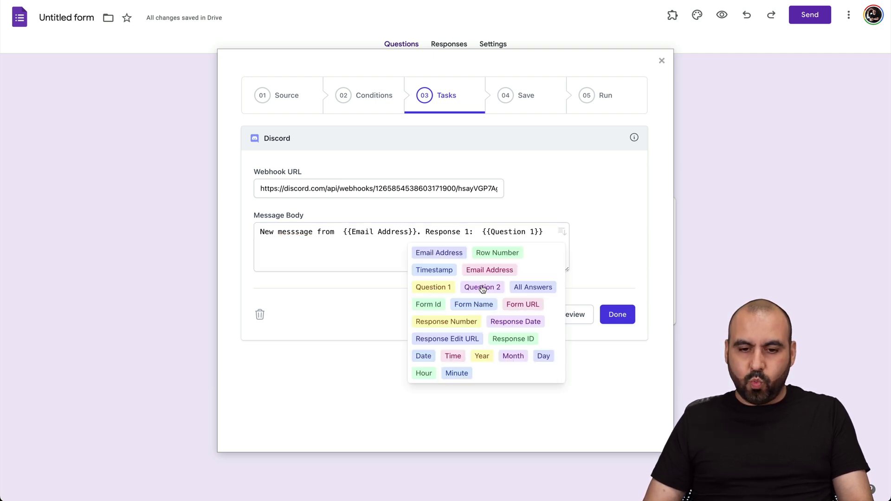
pyautogui.click(546, 239)
# Step: Add a second line to the message body reading "Response 2:" with the Question 2 placeholder
pyautogui.press('Return')
pyautogui.write('Re')
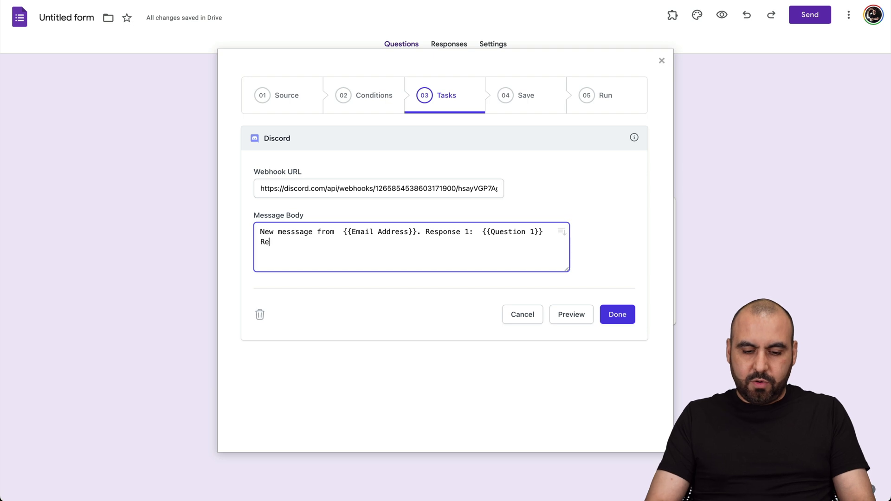
pyautogui.write('sponse 2:')
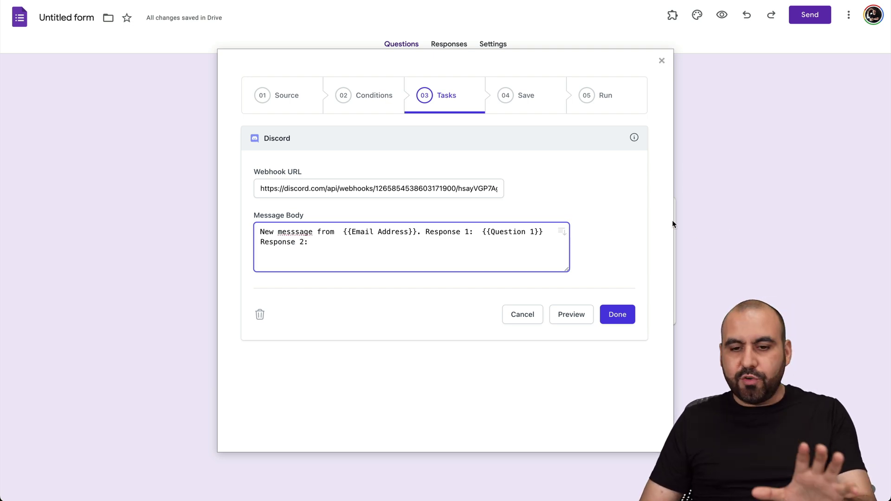
pyautogui.click(561, 231)
pyautogui.write(':')
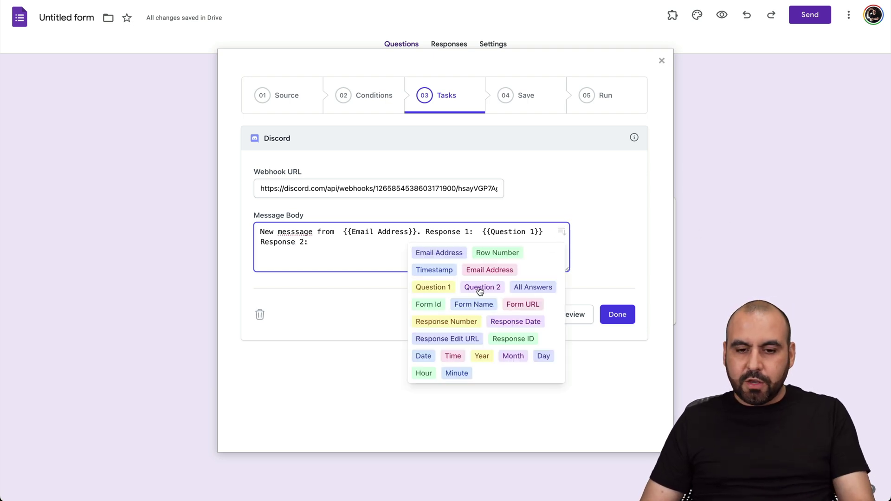
pyautogui.click(477, 287)
pyautogui.click(387, 247)
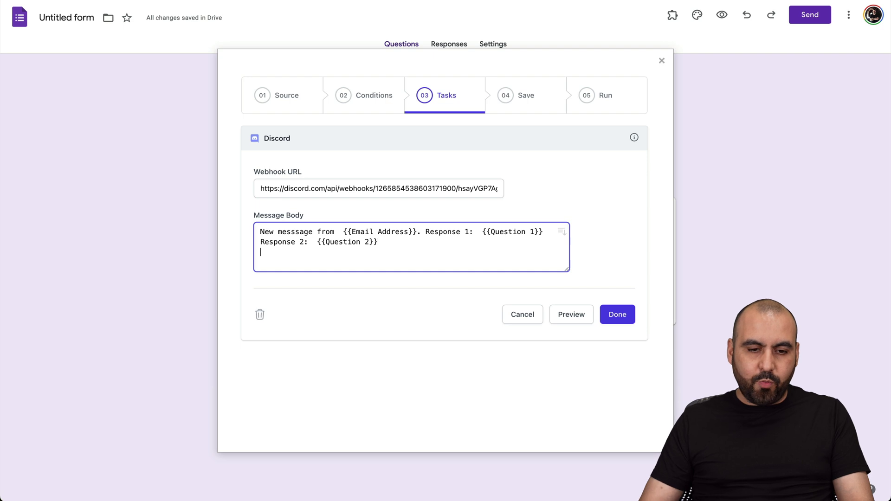
# Step: Insert the Timestamp placeholder below the responses in the message body and apply the Discord task
pyautogui.click(562, 231)
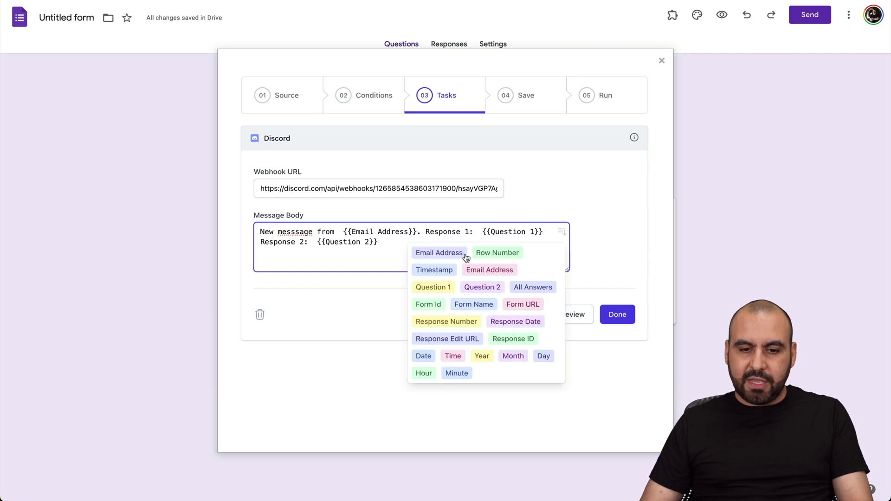
pyautogui.click(433, 270)
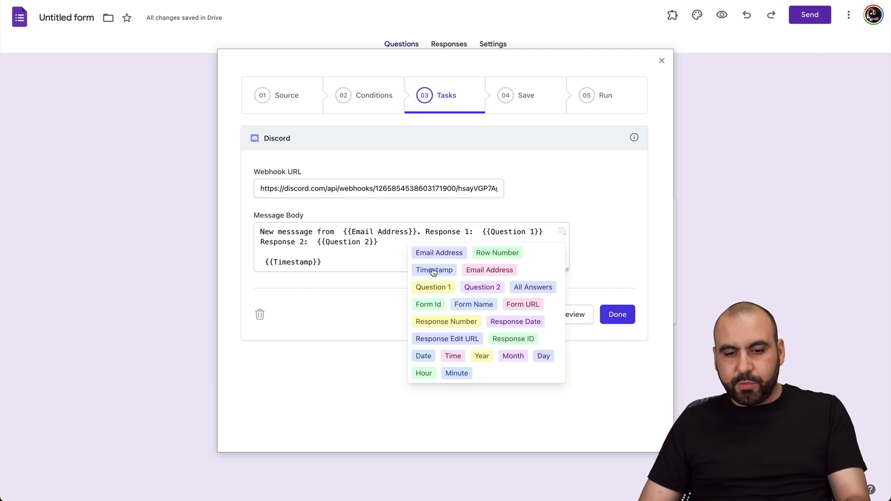
pyautogui.click(358, 264)
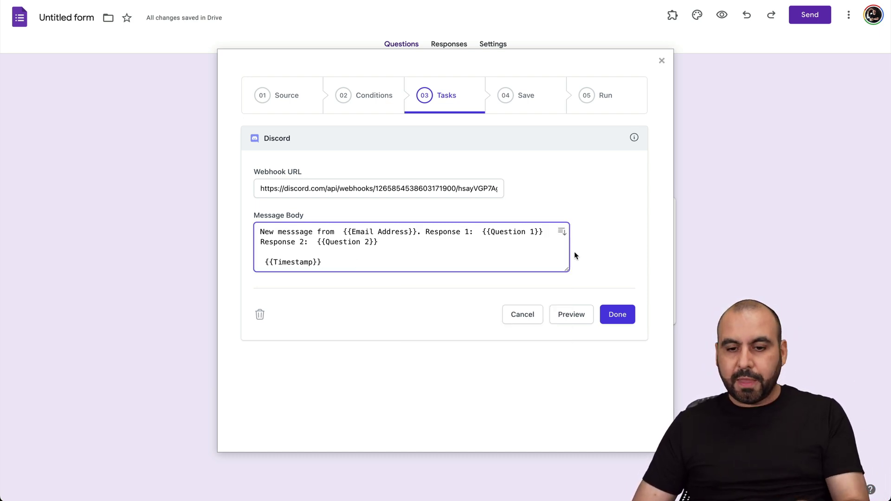
pyautogui.click(616, 316)
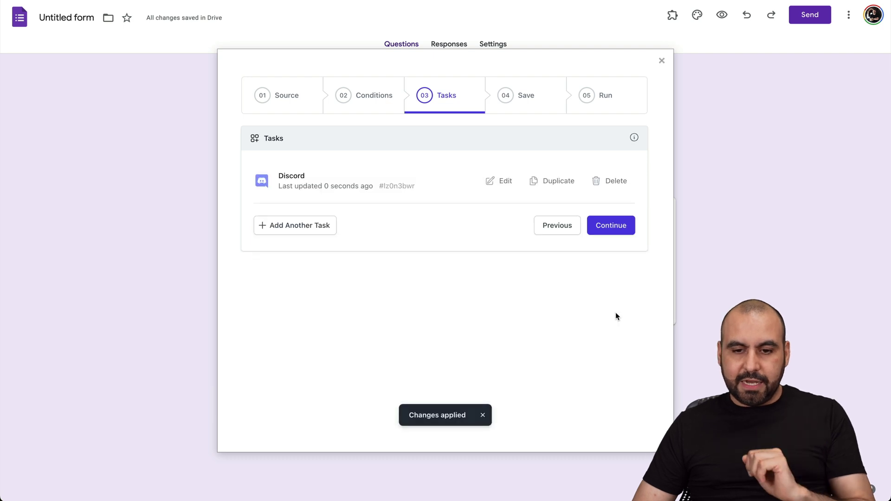
# Step: Continue to the automatic trigger settings and save the workflow with Run on Form Submit enabled
pyautogui.click(617, 227)
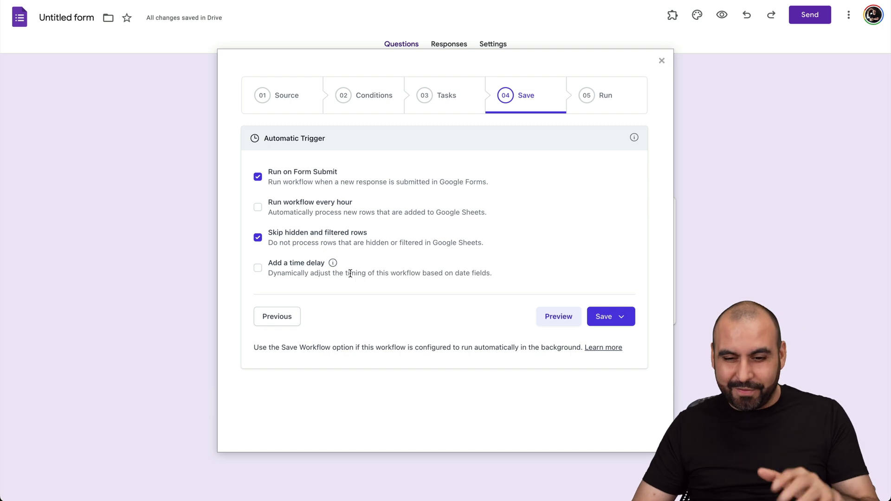
pyautogui.click(601, 320)
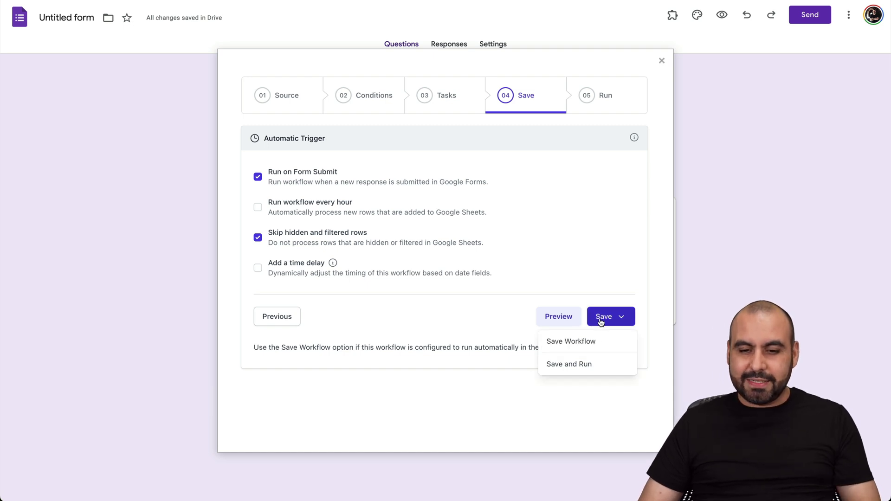
pyautogui.click(583, 360)
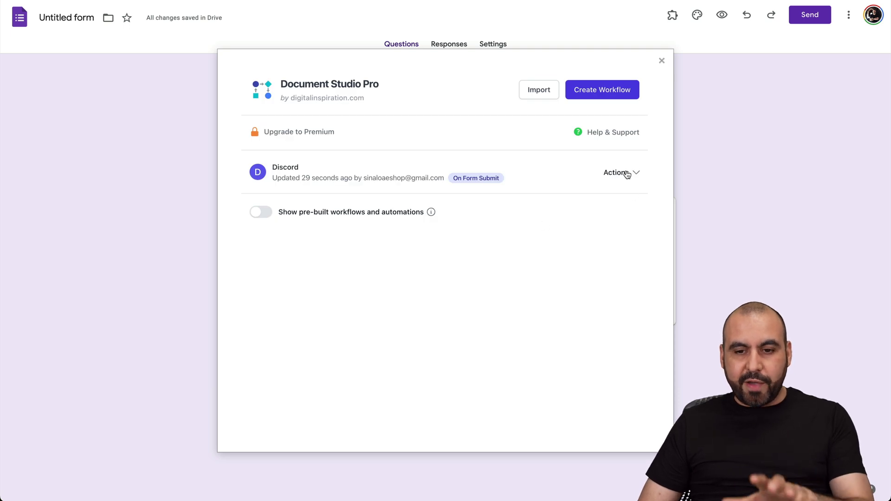
# Step: Review the actions available for the saved Discord workflow and close the Document Studio window
pyautogui.click(627, 175)
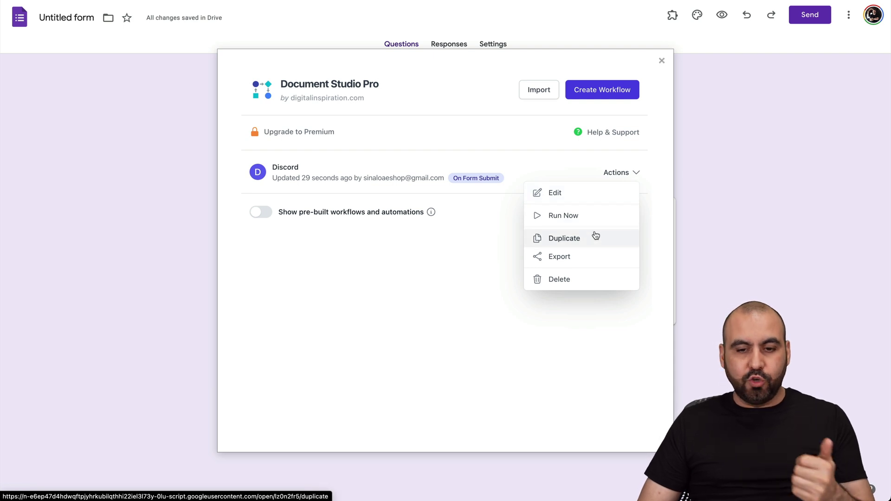
pyautogui.click(471, 271)
pyautogui.click(662, 61)
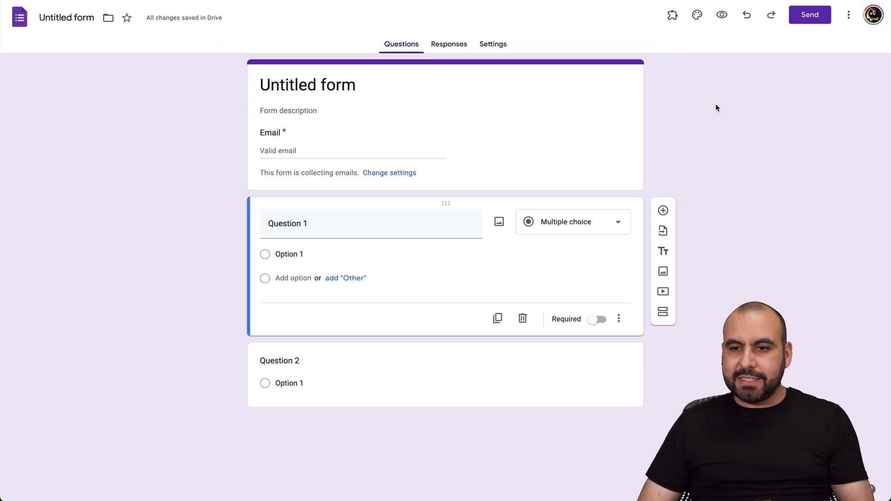
# Step: Open the form's send options and select its shareable link
pyautogui.click(795, 20)
pyautogui.click(405, 110)
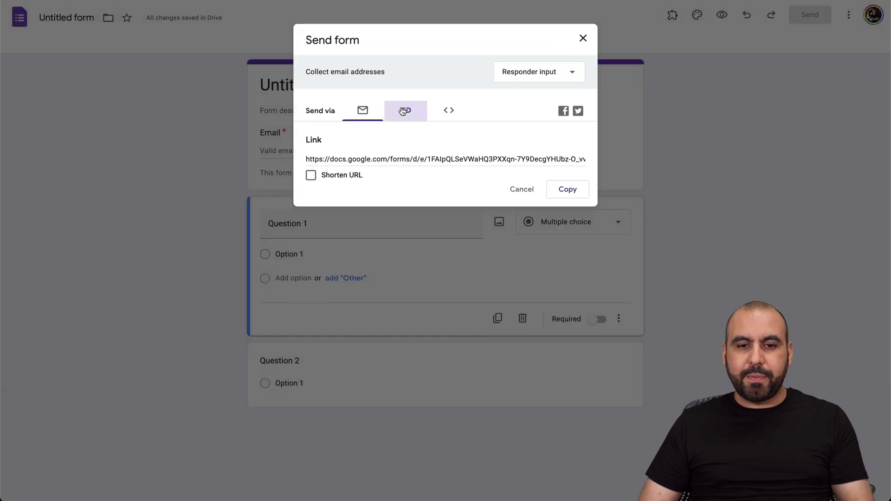
pyautogui.click(556, 160)
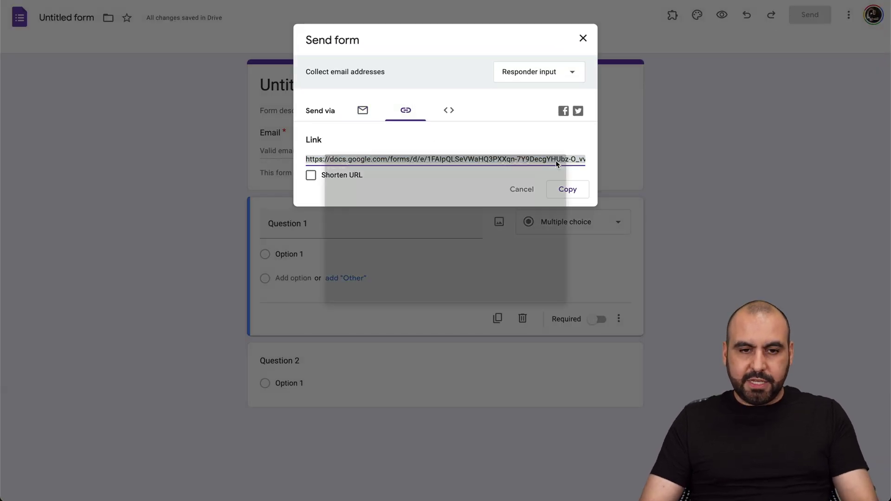
# Step: Open the copied form link in a new incognito browser window
pyautogui.press('super+shift+n')
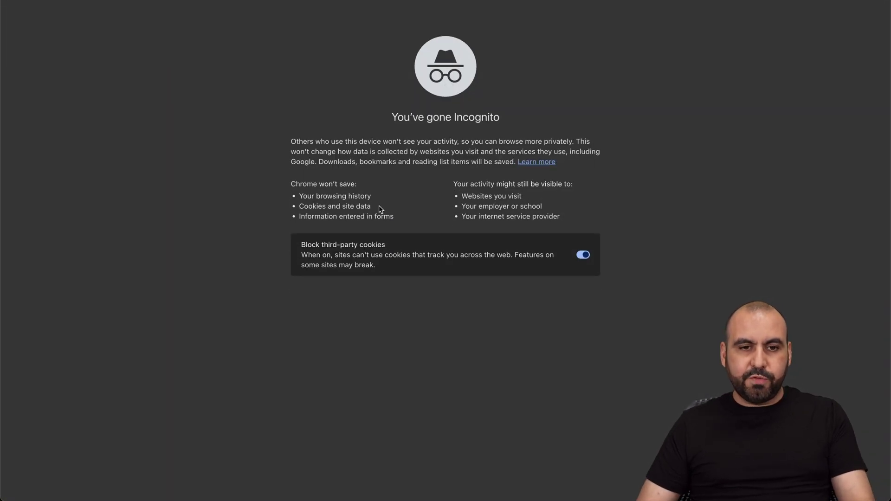
pyautogui.press('super+v')
pyautogui.press('Return')
# Step: Enter a test e-mail address, choose Option 1 for Question 1 and Question 2, and submit the form
pyautogui.click(342, 140)
pyautogui.write('tes')
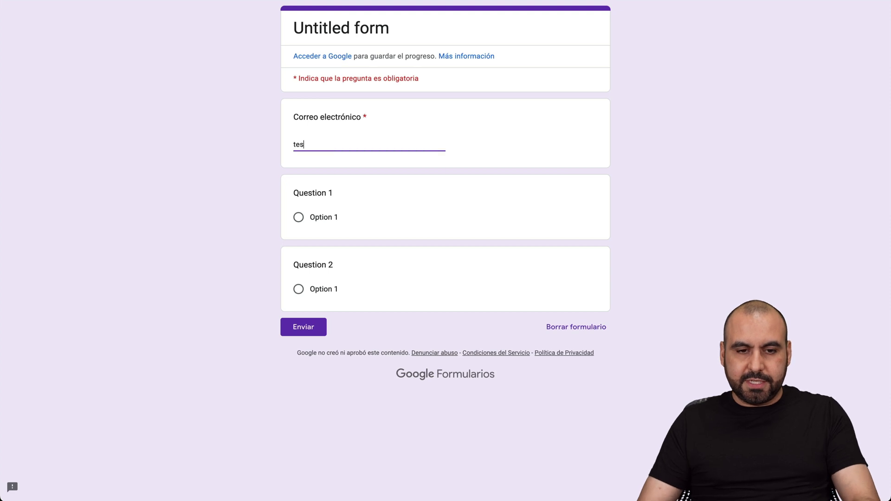
pyautogui.write('t@test.com')
pyautogui.click(298, 217)
pyautogui.click(298, 307)
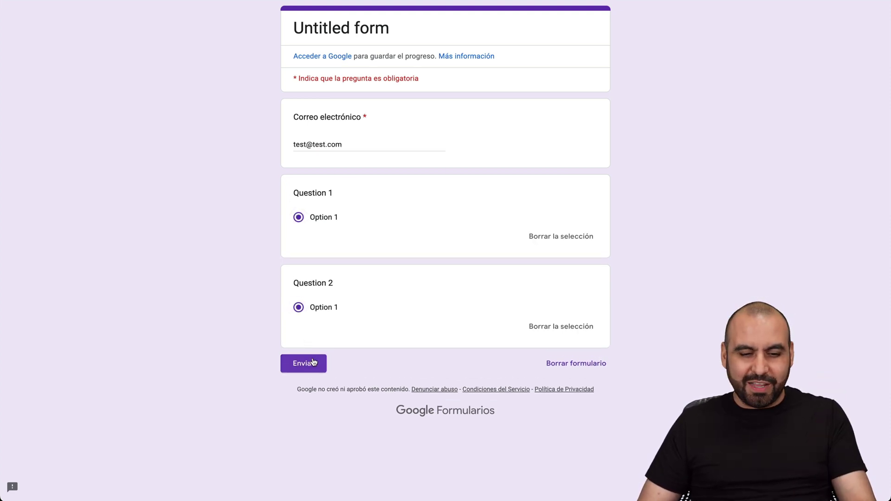
pyautogui.click(312, 364)
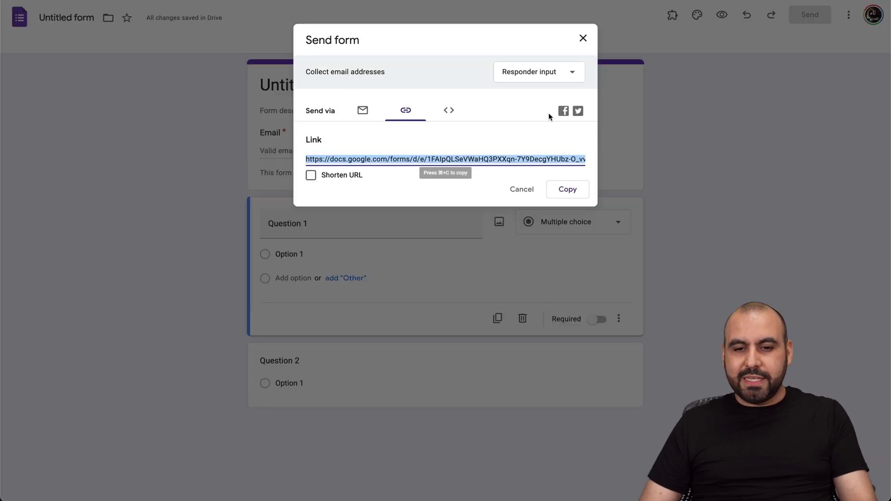
# Step: Close the form's send dialog and check the bot message with the submitted answers in Discord's #general channel
pyautogui.click(526, 191)
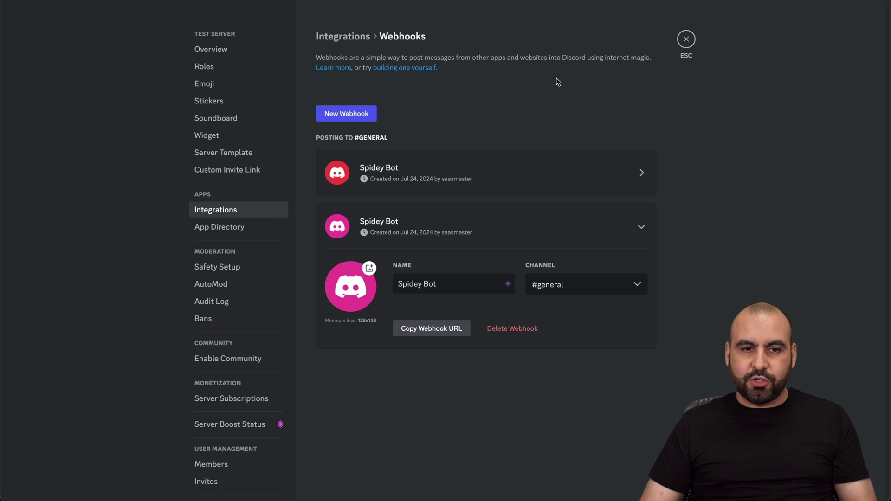
pyautogui.click(681, 39)
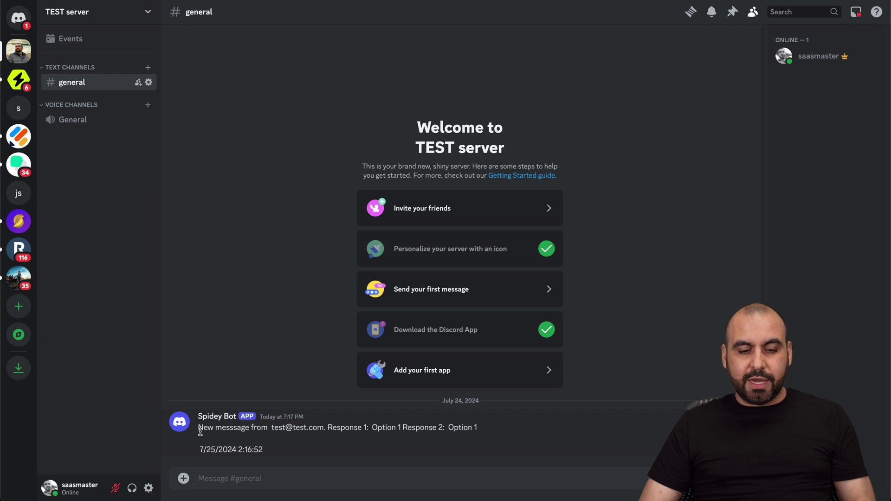
pyautogui.moveTo(271, 429); pyautogui.dragTo(318, 429)
pyautogui.click(338, 425)
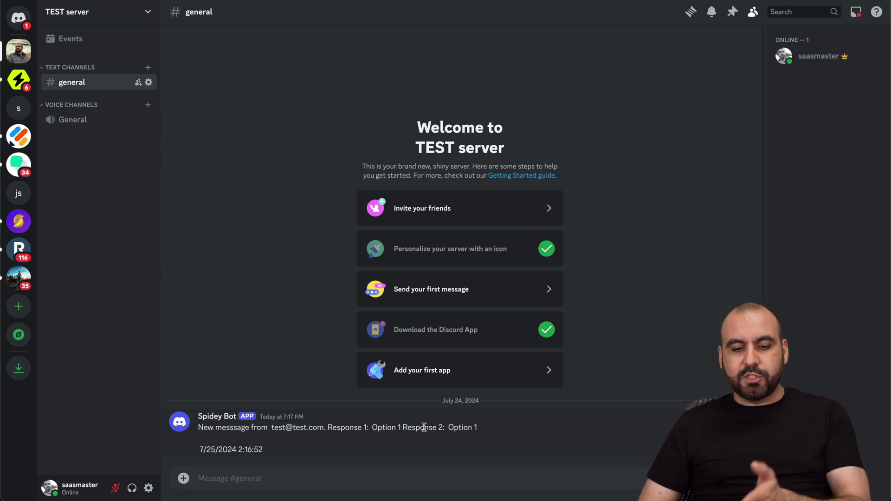
pyautogui.moveTo(452, 428); pyautogui.dragTo(474, 428)
pyautogui.click(476, 427)
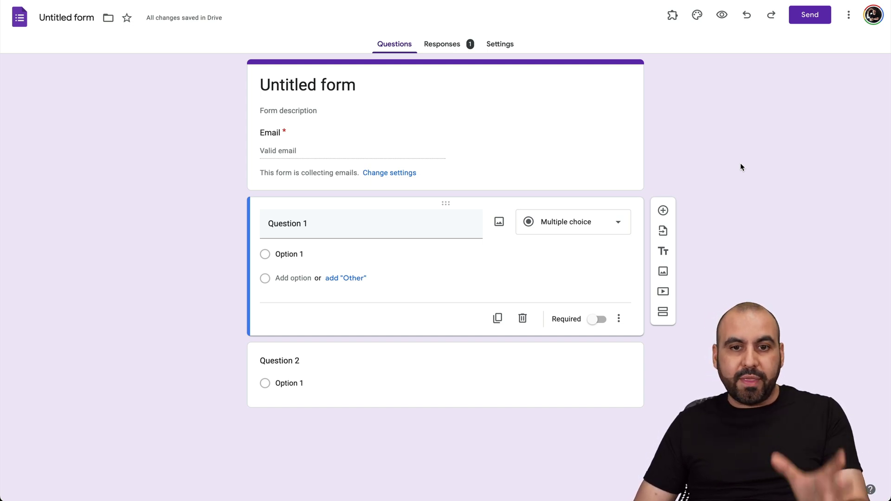
pyautogui.click(672, 14)
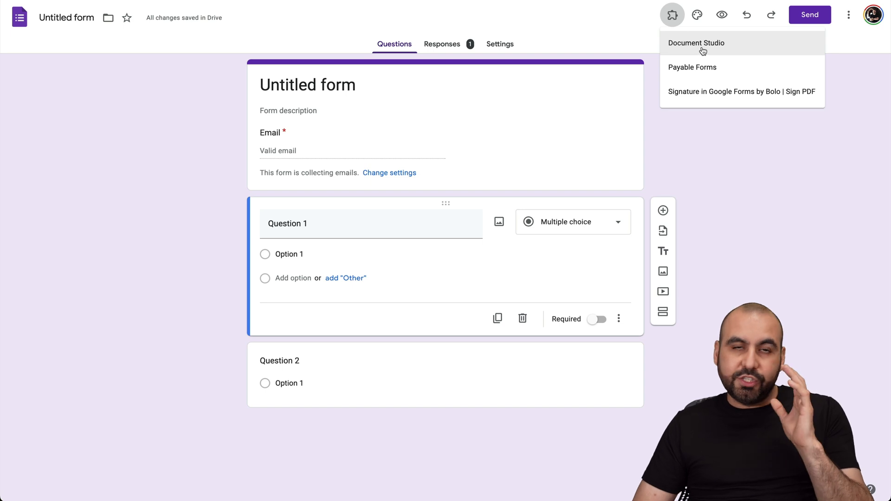
pyautogui.click(703, 233)
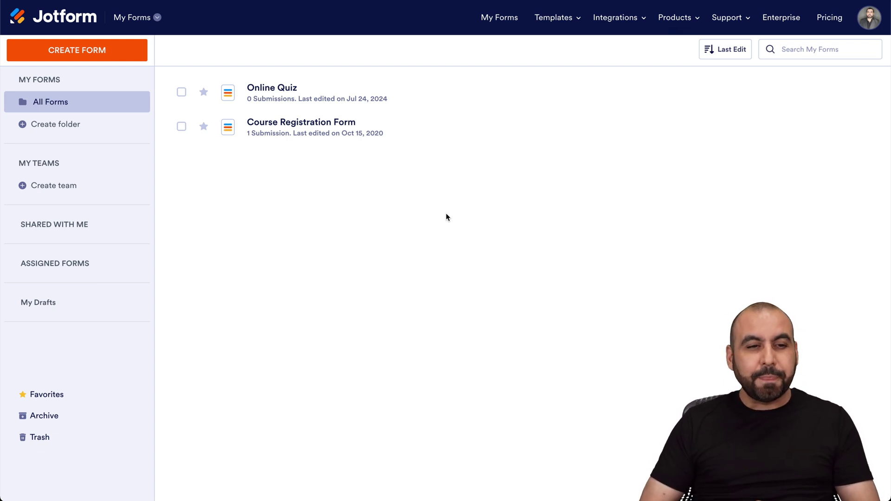
# Step: Create a new Jotform form with the Classic Form layout and add Full Name and Email fields to it
pyautogui.click(109, 55)
pyautogui.click(335, 168)
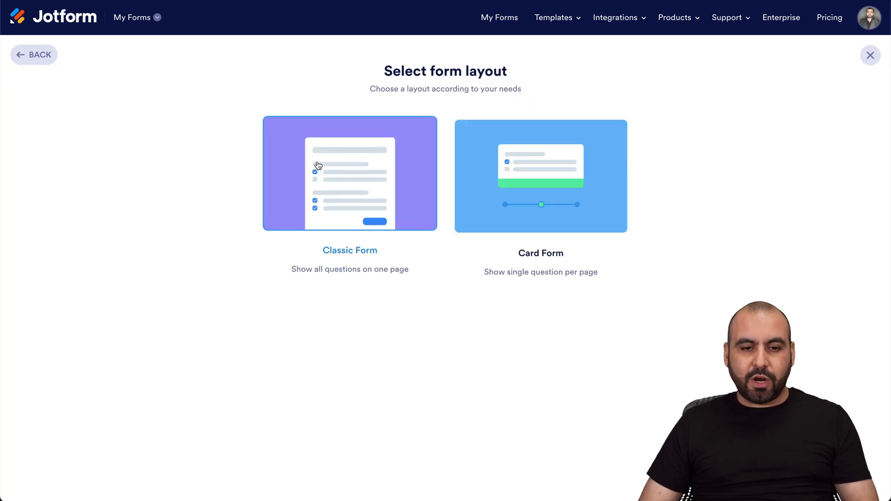
pyautogui.click(377, 176)
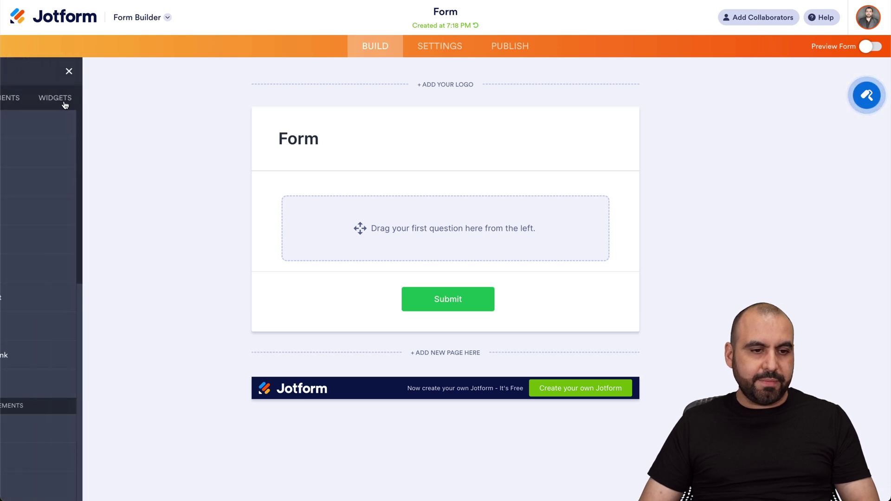
pyautogui.moveTo(88, 157); pyautogui.dragTo(359, 241)
pyautogui.moveTo(55, 187); pyautogui.dragTo(364, 266)
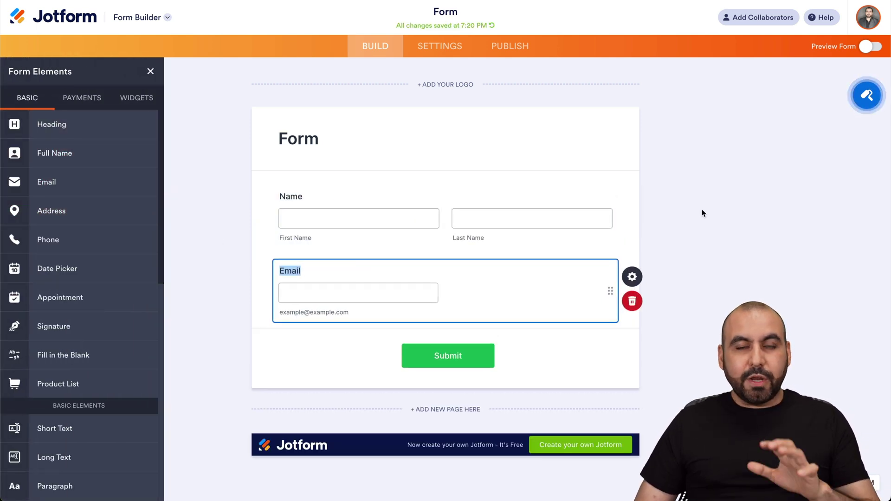
# Step: Preview the form, fill it with sample data, submit it, and return to the form builder
pyautogui.click(869, 47)
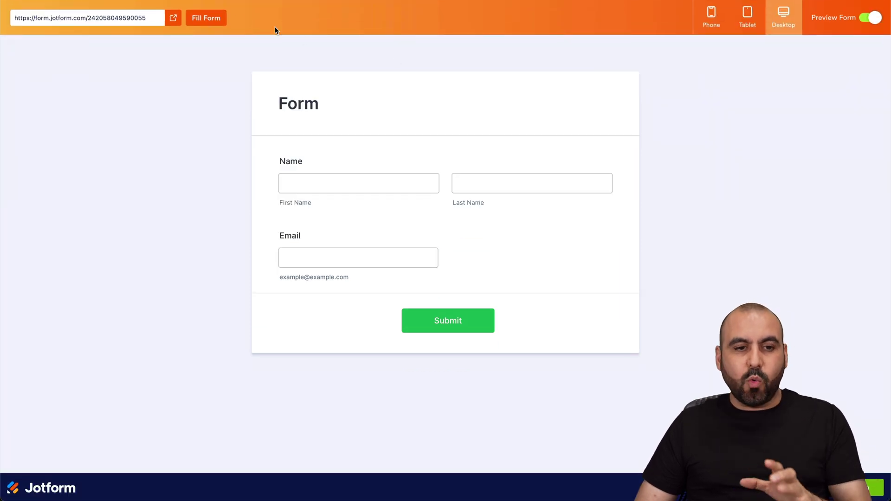
pyautogui.click(206, 17)
pyautogui.click(443, 319)
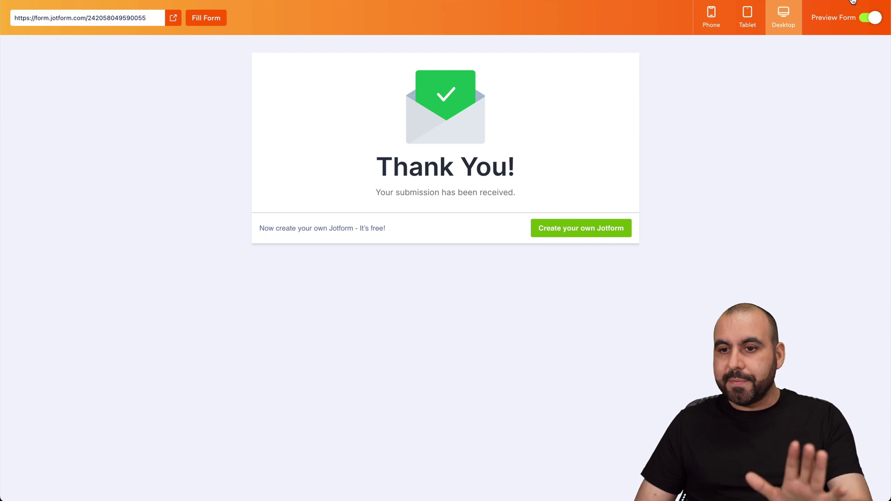
pyautogui.click(869, 17)
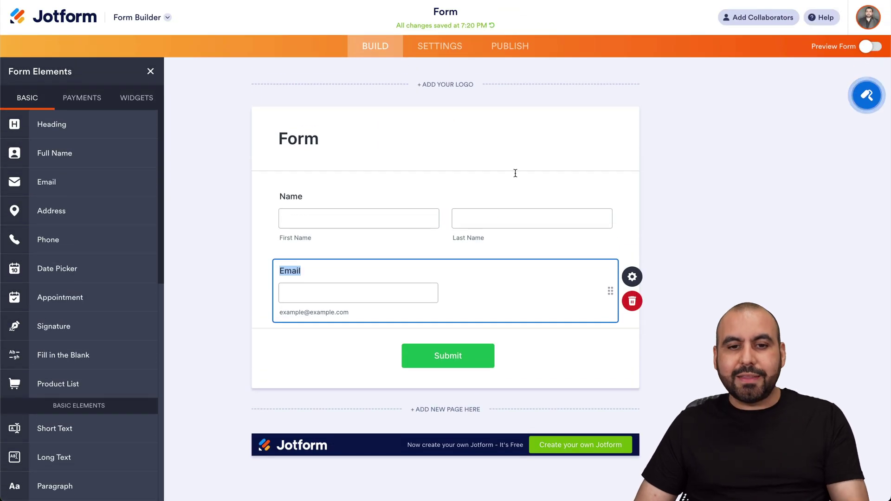
# Step: Search the form's integrations for discord and open the Discord integration
pyautogui.click(424, 52)
pyautogui.click(81, 253)
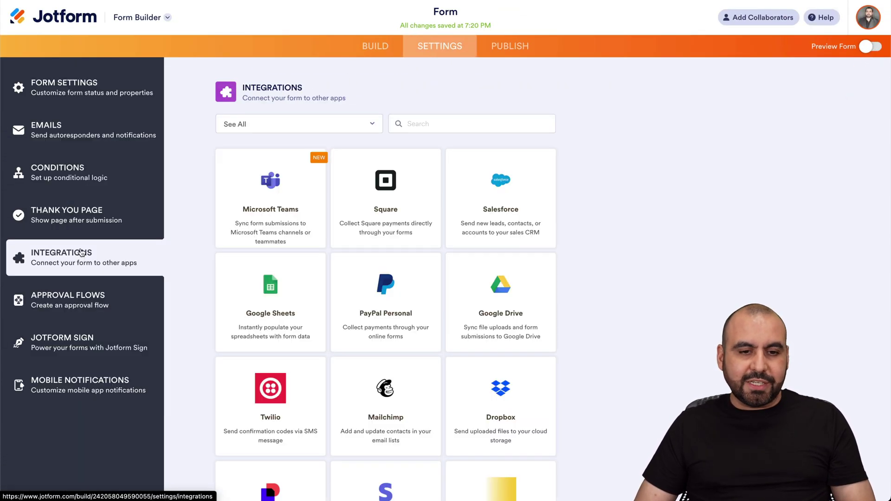
pyautogui.click(439, 122)
pyautogui.write('discord')
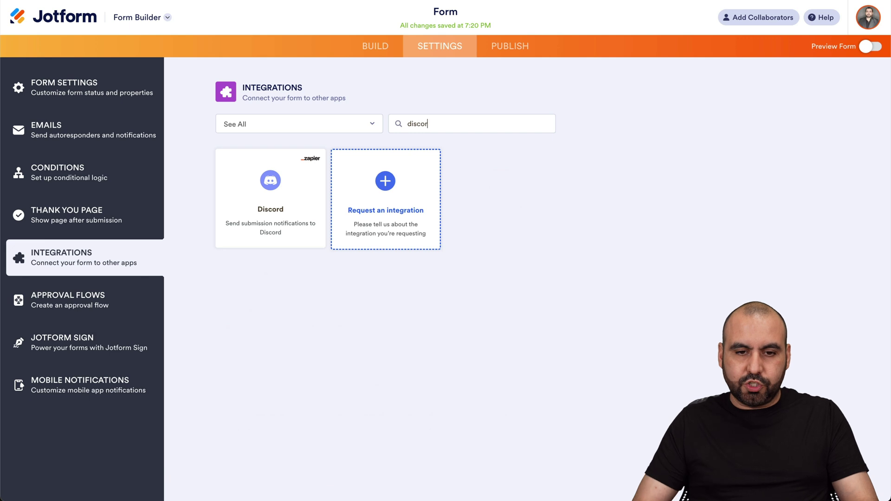
pyautogui.click(269, 199)
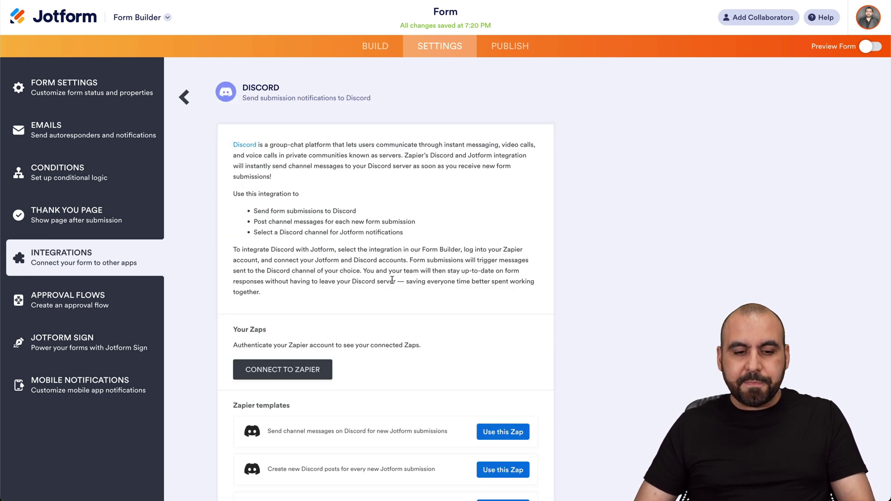
# Step: Review the Zapier templates and use the one that sends channel messages on Discord for new Jotform submissions
pyautogui.scroll(-3, 391, 279)
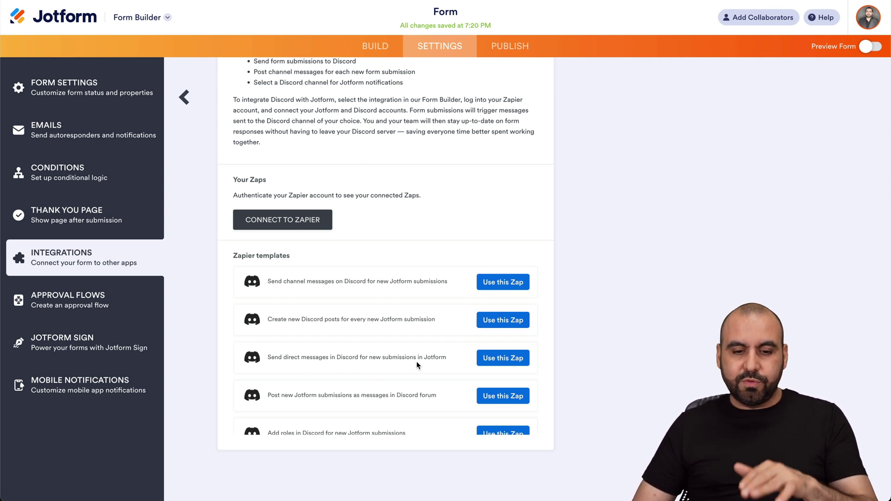
pyautogui.scroll(-2, 433, 350)
pyautogui.scroll(2, 433, 353)
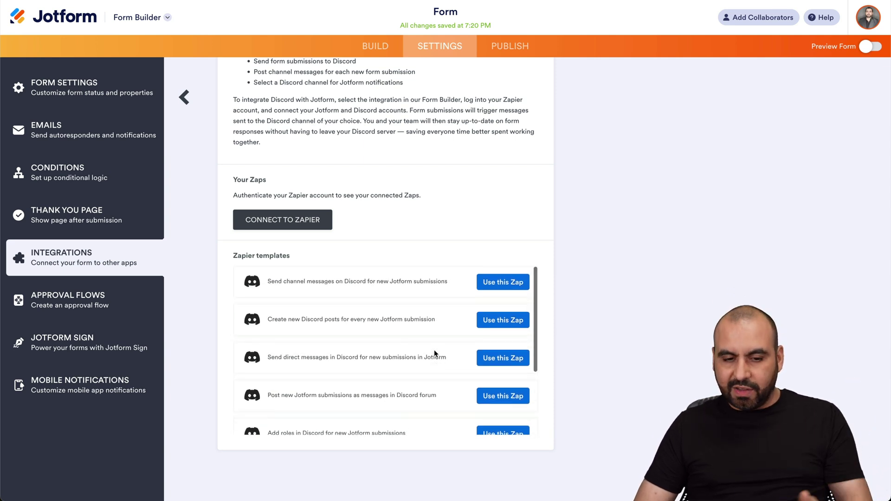
pyautogui.click(510, 286)
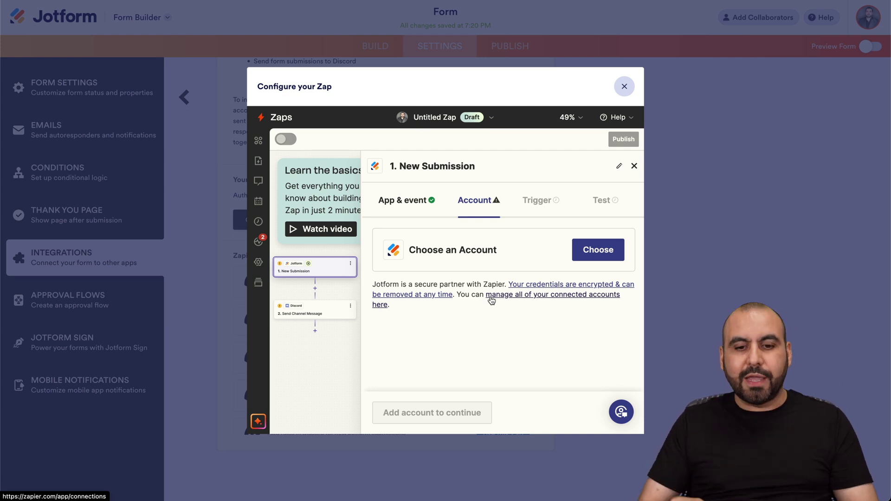
# Step: Connect a new Jotform account to the New Submission trigger, with No for HIPAA compliance and European datacenters, allow Zapier access, and continue
pyautogui.click(581, 255)
pyautogui.scroll(-3, 510, 353)
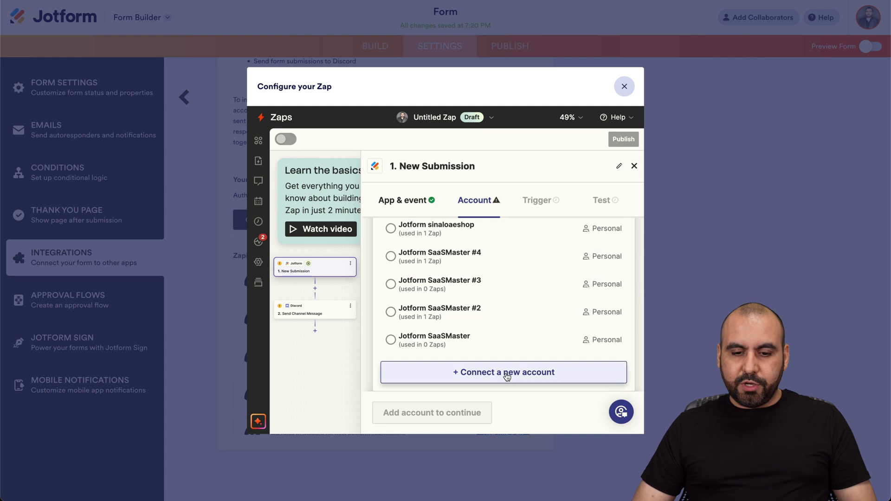
pyautogui.click(516, 377)
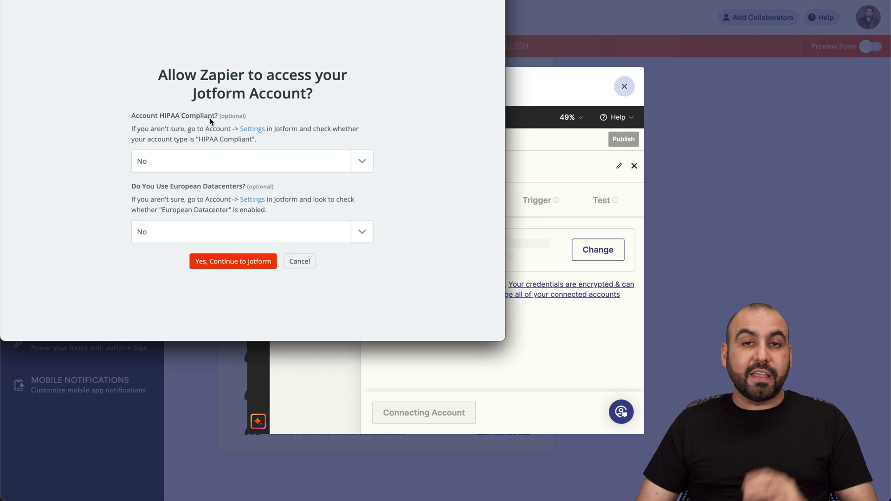
pyautogui.click(206, 161)
pyautogui.click(90, 173)
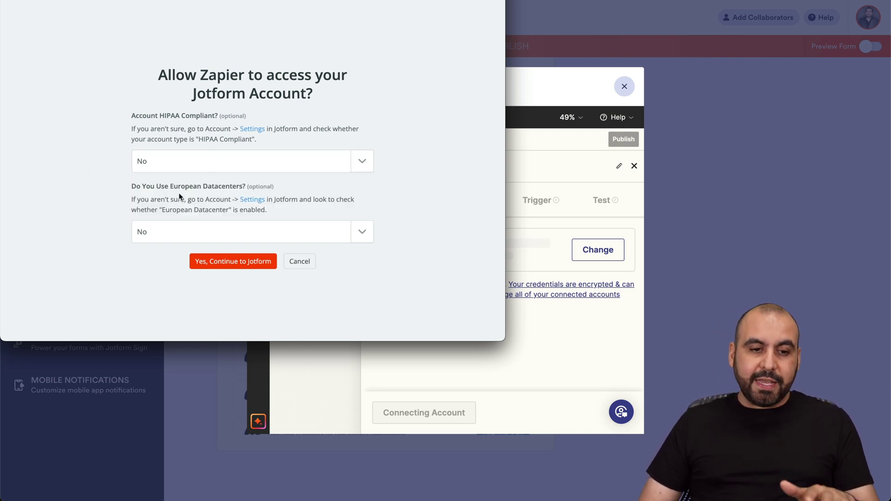
pyautogui.click(191, 230)
pyautogui.click(91, 222)
pyautogui.click(247, 266)
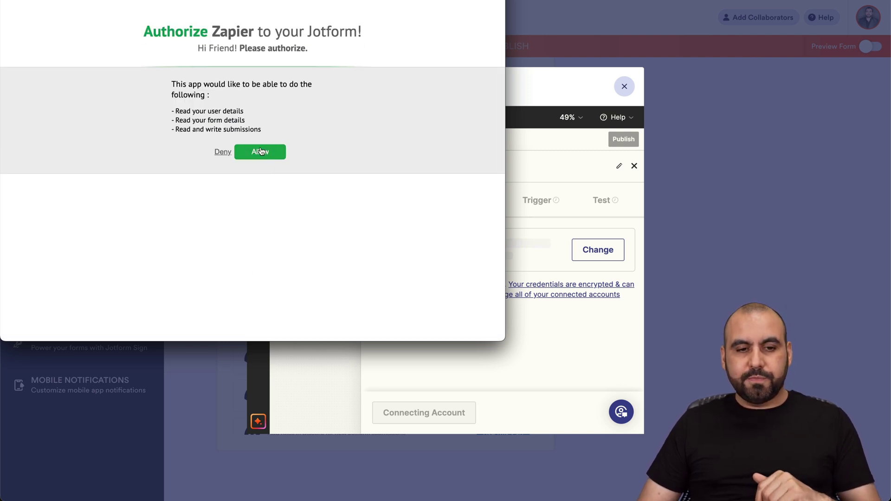
pyautogui.click(261, 151)
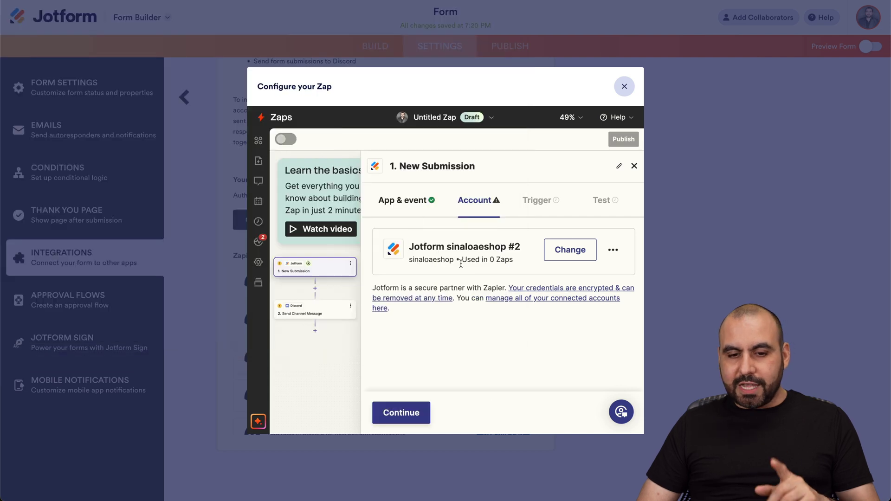
pyautogui.click(411, 412)
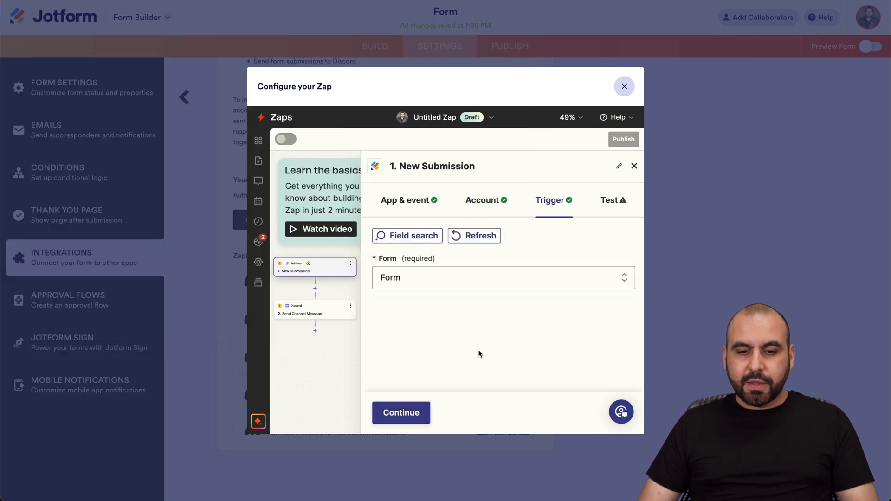
# Step: Keep Form as the form for the New Submission trigger and continue to its test
pyautogui.click(436, 284)
pyautogui.scroll(-5, 435, 287)
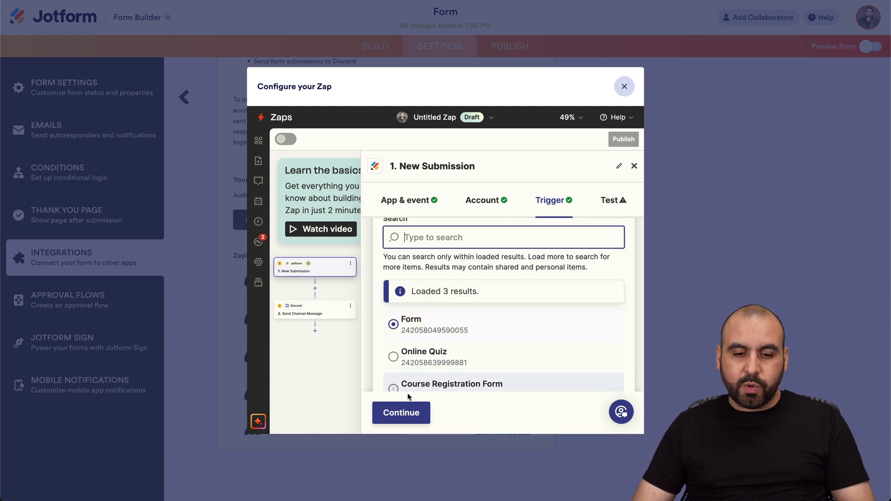
pyautogui.click(406, 410)
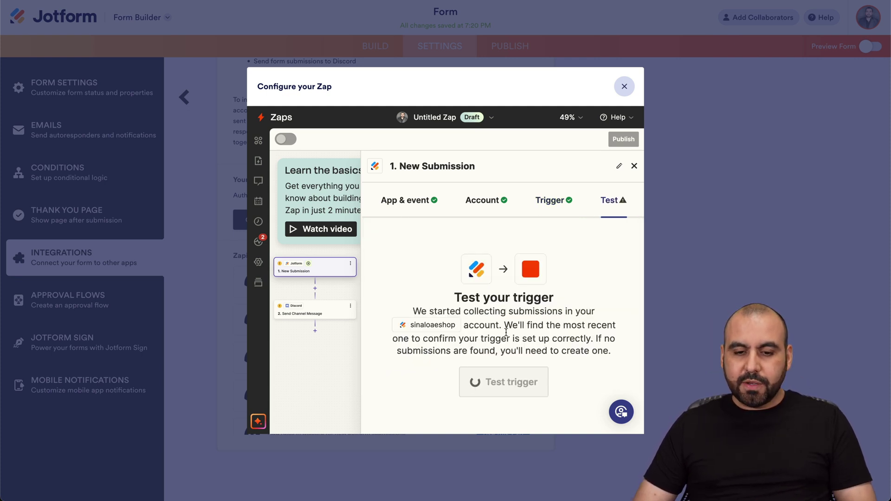
# Step: Test the New Submission trigger and examine the name and email answers in the retrieved record
pyautogui.click(487, 382)
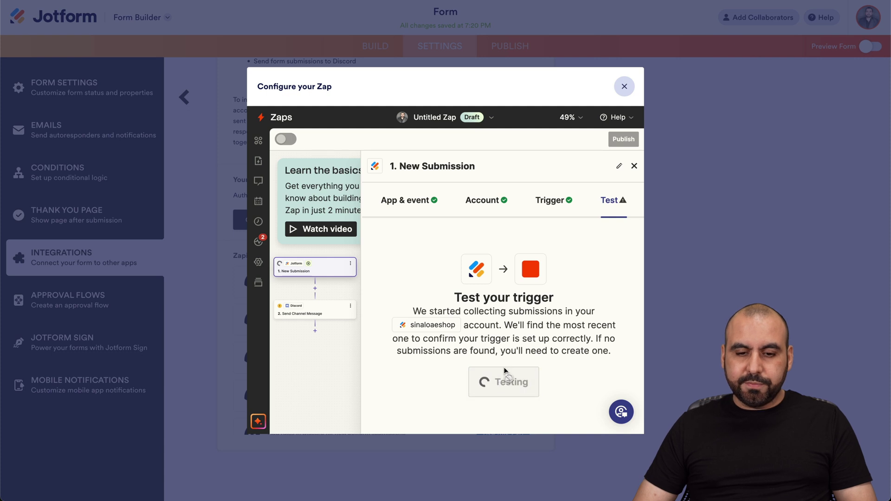
pyautogui.scroll(-1, 528, 345)
pyautogui.scroll(-5, 528, 345)
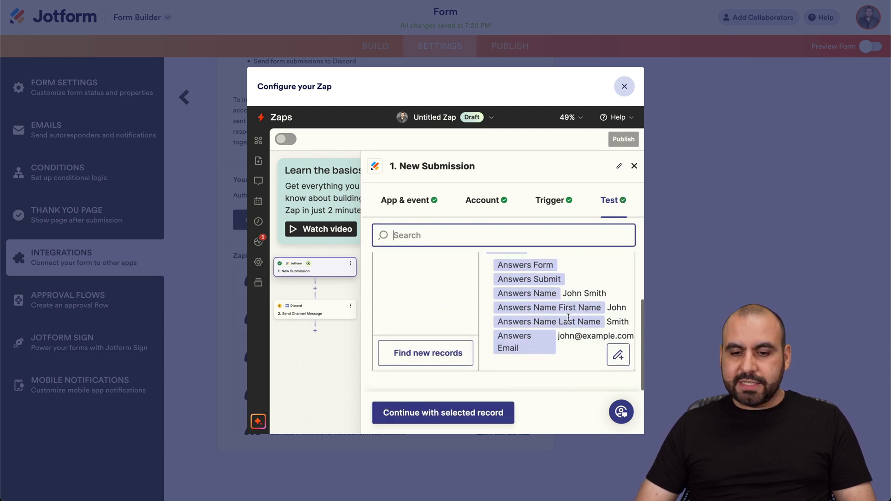
pyautogui.hscroll(1, 549, 313)
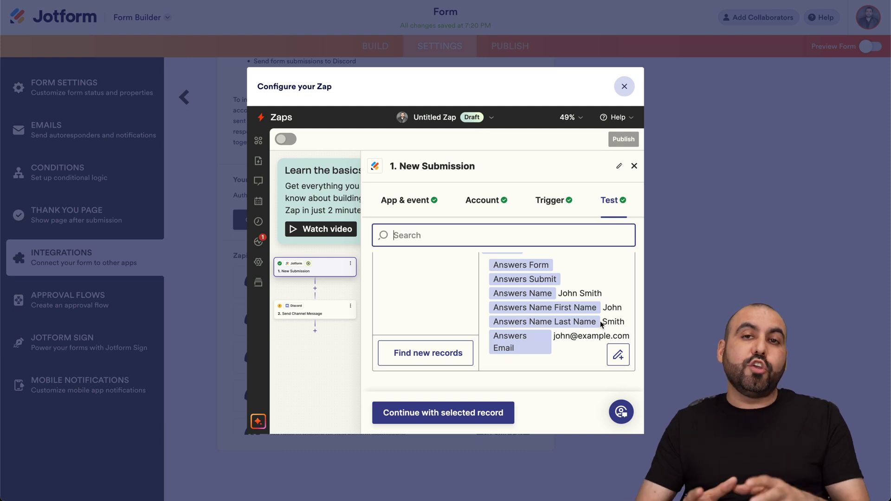
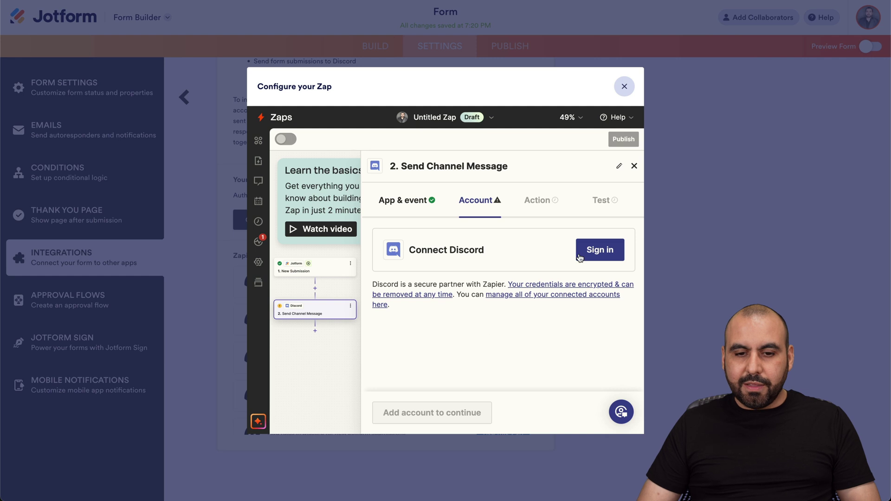
# Step: Sign in to Discord for the Send Channel Message action, add Zapier to TEST server, grant its requested permissions, and continue
pyautogui.click(596, 255)
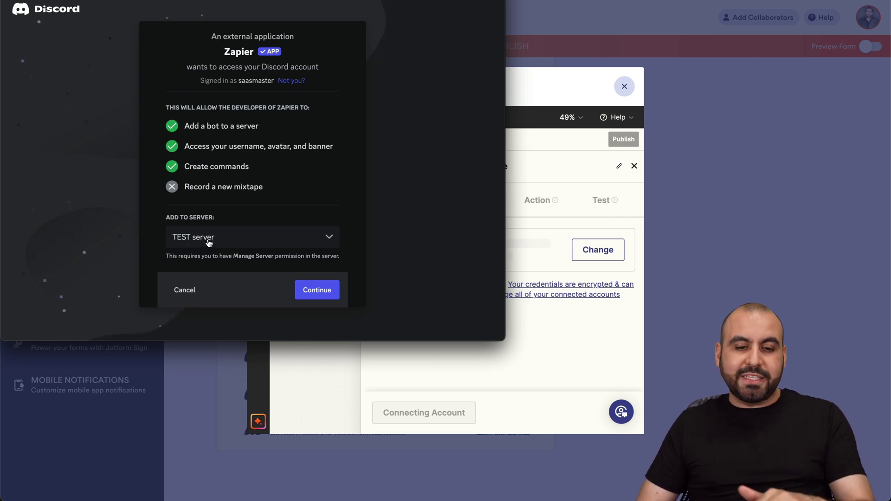
pyautogui.click(314, 293)
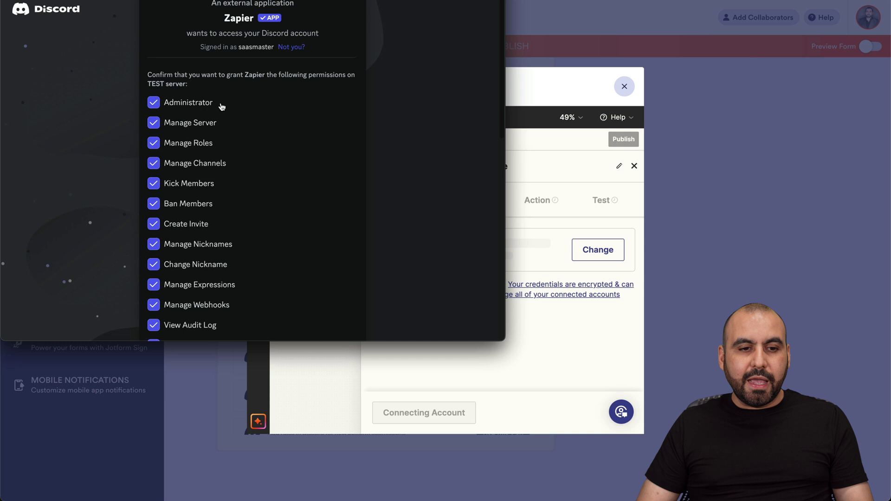
pyautogui.scroll(-8, 235, 199)
pyautogui.scroll(-3, 235, 202)
pyautogui.click(332, 324)
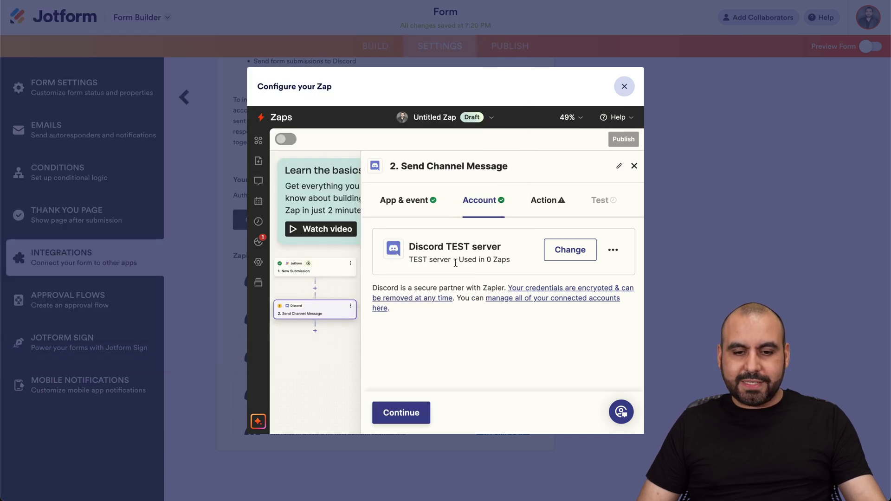
pyautogui.click(419, 410)
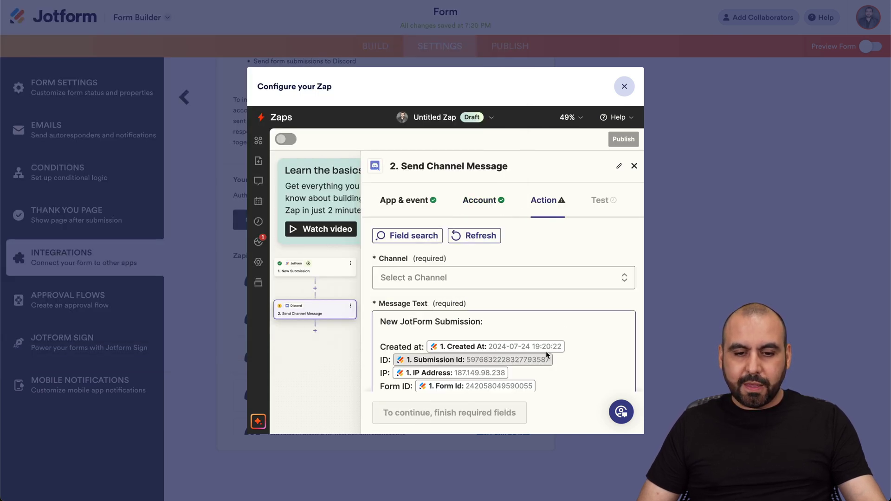
# Step: Choose general as the Discord channel that receives the message
pyautogui.click(507, 255)
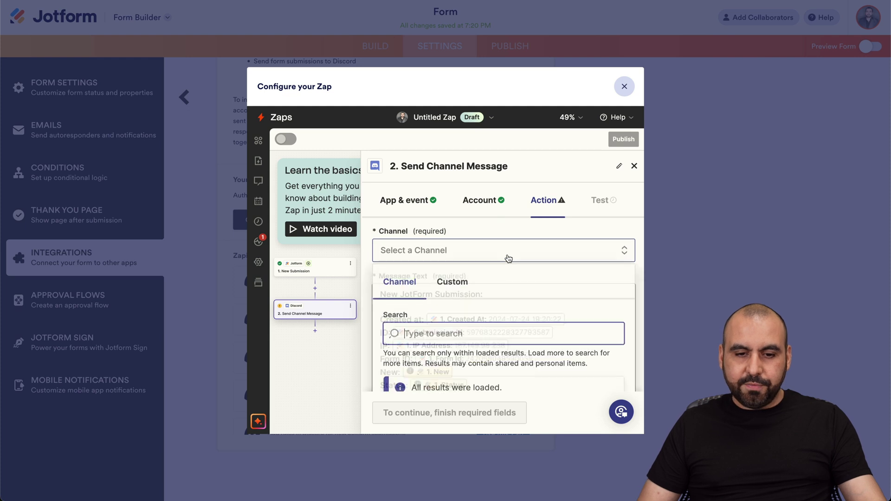
pyautogui.scroll(-3, 426, 320)
pyautogui.click(503, 318)
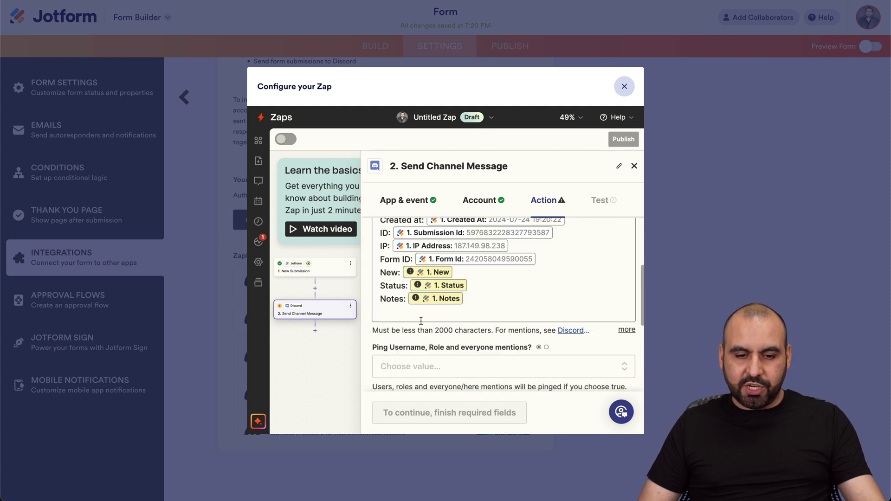
# Step: Examine the prefilled message text, the chosen channel and the option for pinging username, role and everyone mentions
pyautogui.scroll(2, 502, 319)
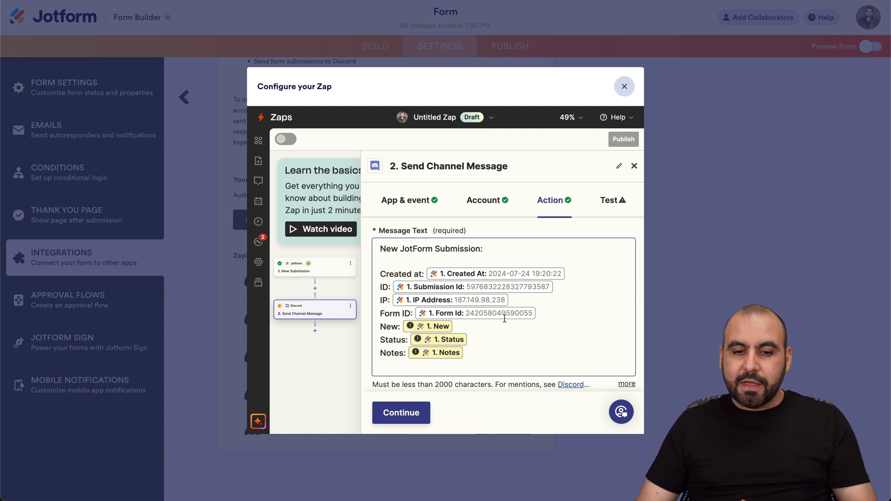
pyautogui.scroll(-3, 504, 319)
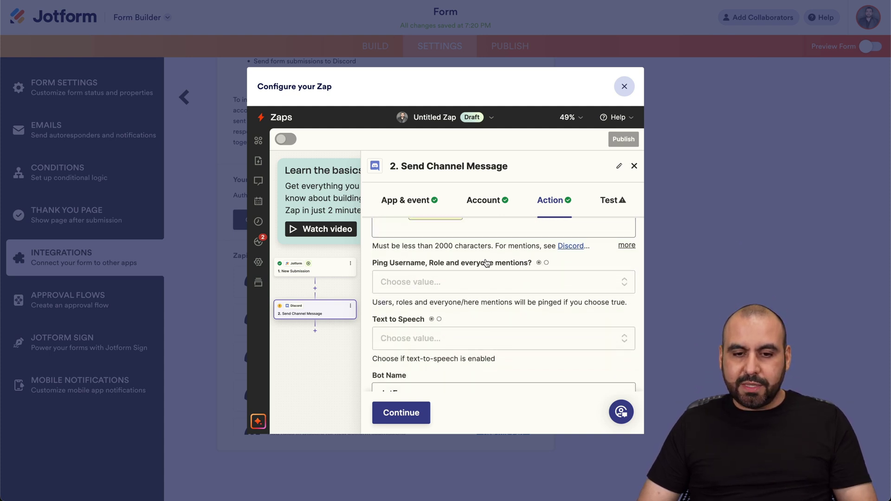
pyautogui.click(522, 293)
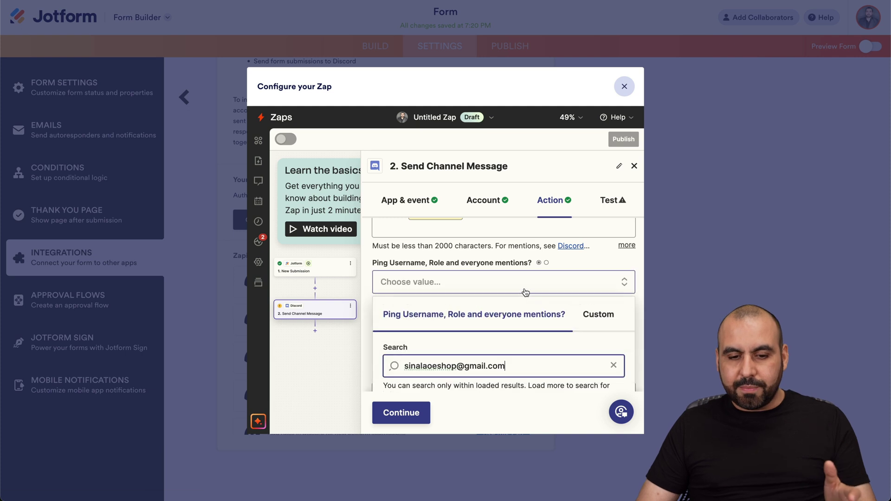
pyautogui.scroll(5, 469, 264)
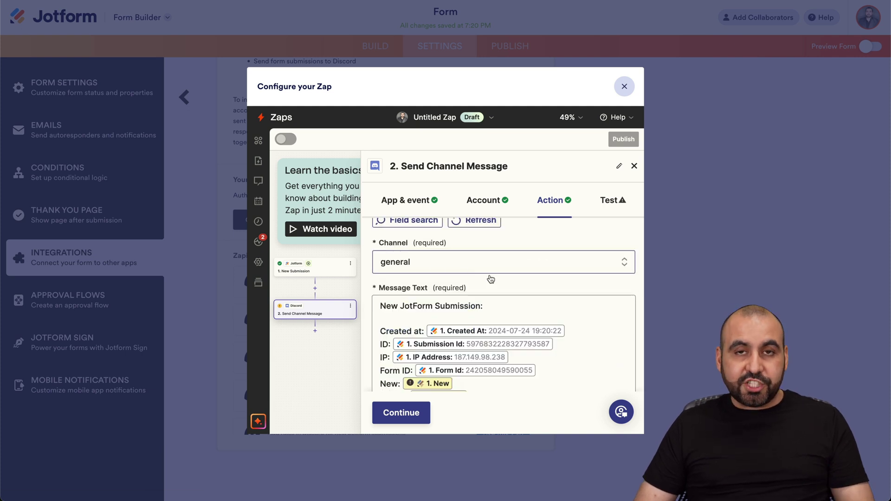
pyautogui.scroll(-3, 494, 280)
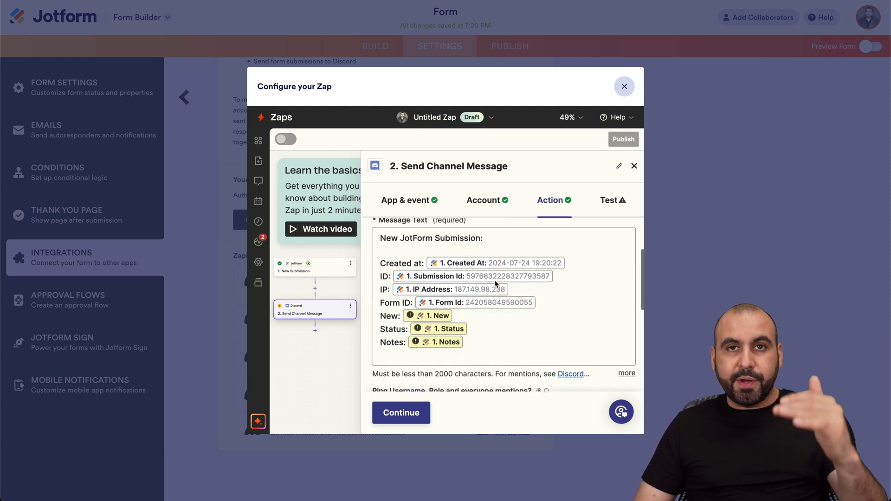
# Step: Examine the message text's heading line, its inserted Jotform fields and the data available to insert
pyautogui.click(480, 240)
pyautogui.scroll(3, 480, 240)
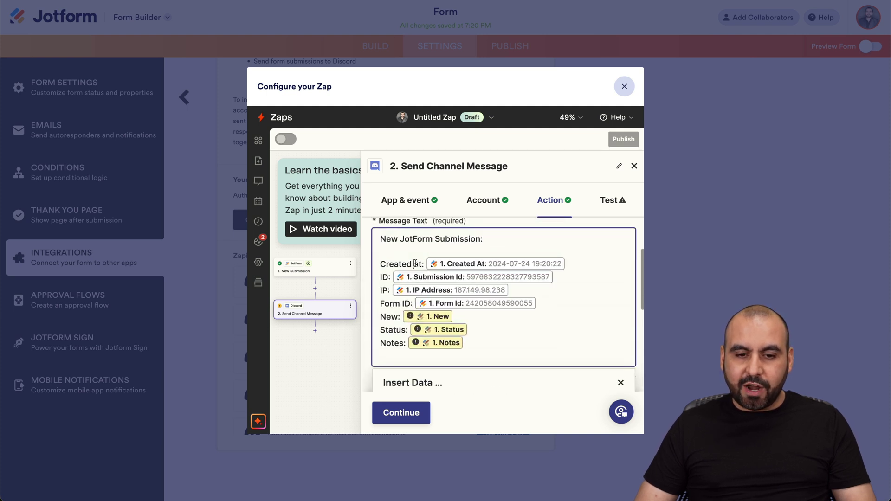
pyautogui.moveTo(384, 239); pyautogui.dragTo(519, 240)
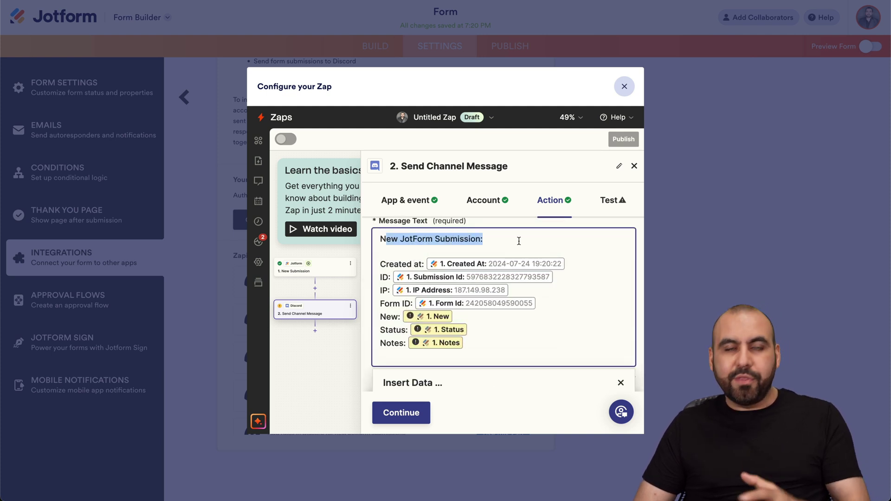
pyautogui.click(519, 241)
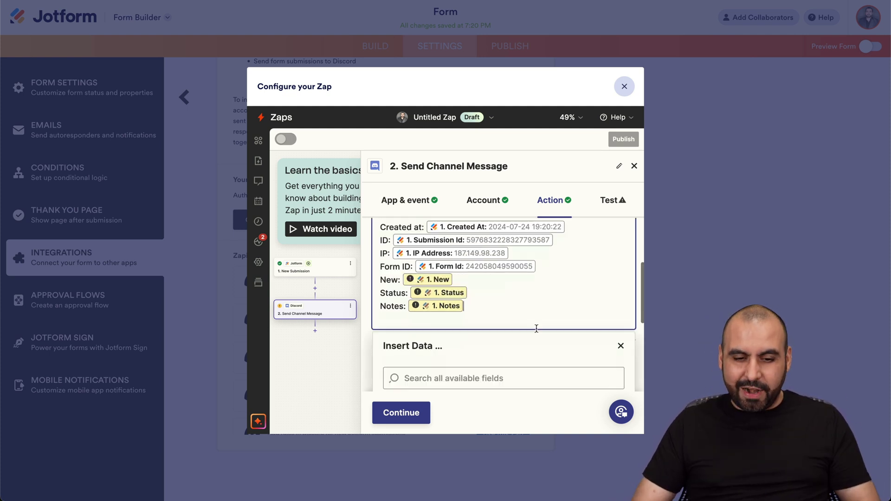
pyautogui.click(611, 317)
pyautogui.scroll(-3, 531, 332)
pyautogui.click(413, 285)
# Step: Look over the mention-ping and Text to Speech options of the channel message without choosing a value
pyautogui.scroll(2, 420, 258)
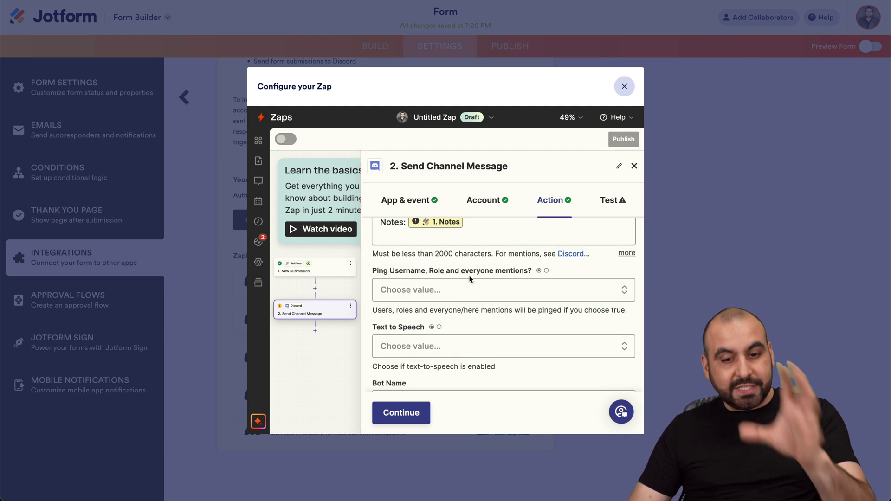
pyautogui.scroll(-2, 450, 255)
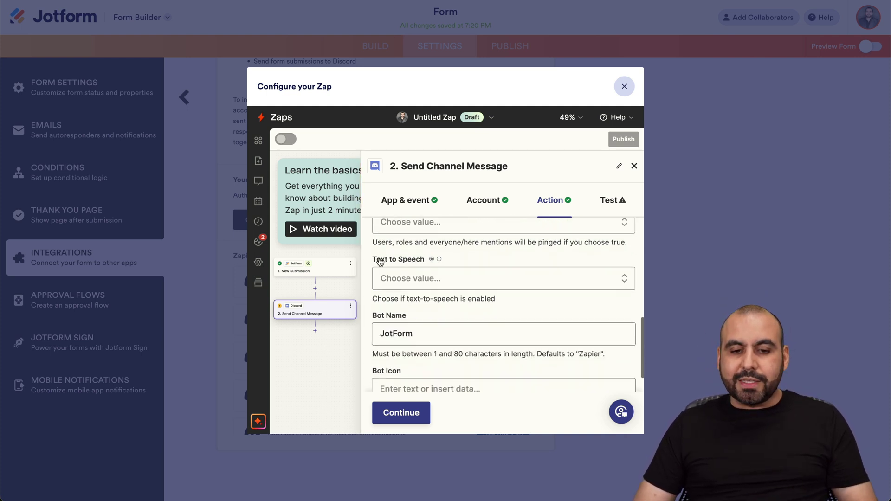
pyautogui.click(441, 280)
pyautogui.click(445, 281)
pyautogui.click(445, 282)
# Step: Set the bot name to Bot, leave the bot icon empty, and continue to the action's test
pyautogui.scroll(-2, 404, 306)
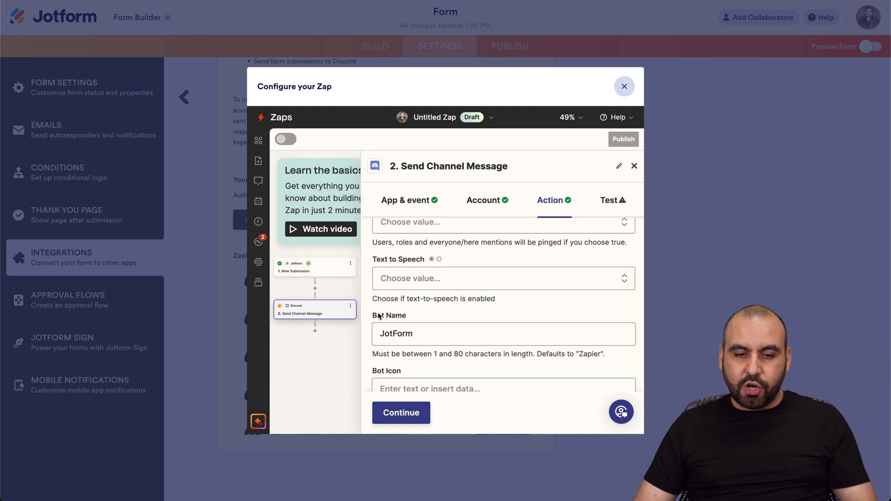
pyautogui.click(395, 298)
pyautogui.doubleClick(398, 299)
pyautogui.write('Bot')
pyautogui.click(393, 363)
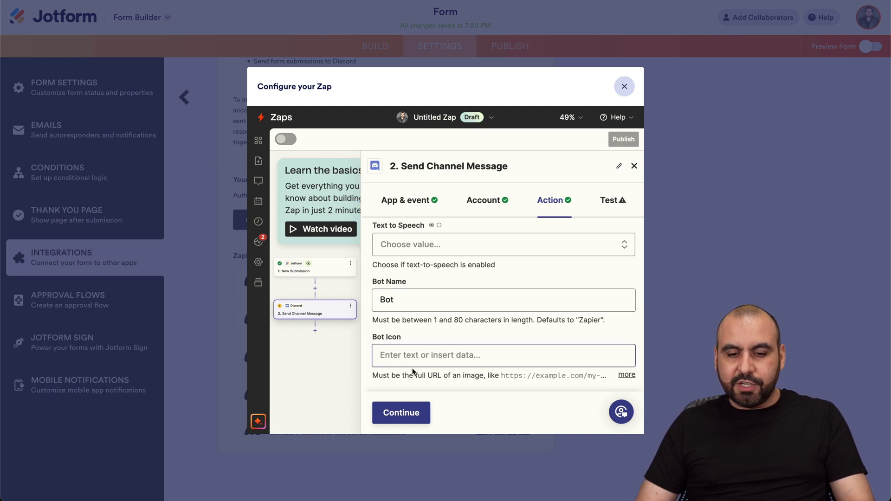
pyautogui.click(415, 409)
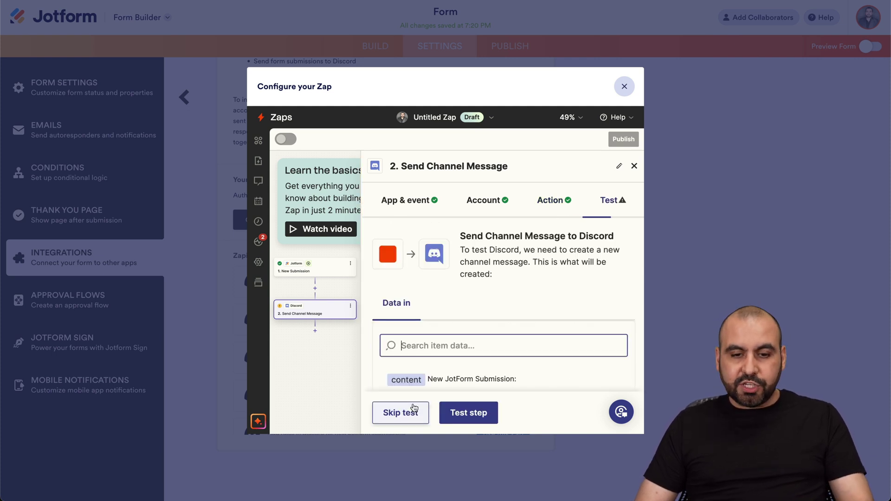
# Step: Review the message content prepared for Discord and run the Send Channel Message test
pyautogui.scroll(-2, 469, 304)
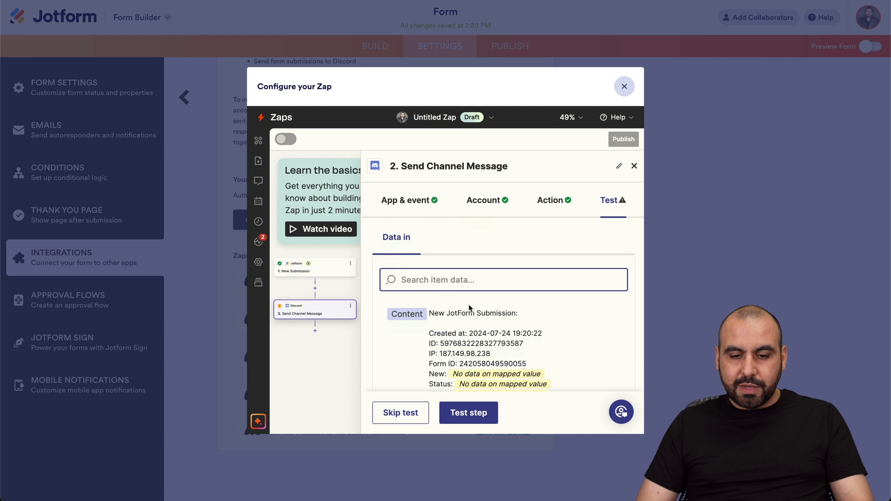
pyautogui.click(485, 407)
pyautogui.scroll(-1, 516, 370)
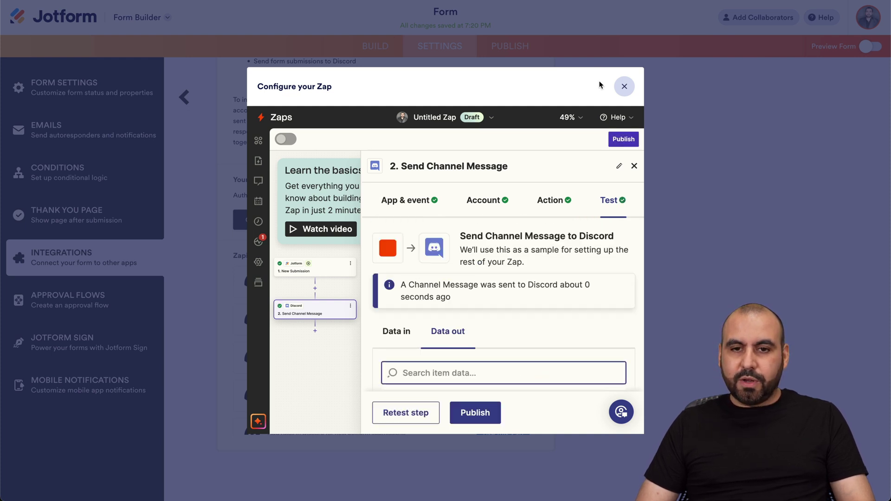
# Step: Switch to Discord and examine the test message from Bot in the general channel
pyautogui.press('super+Tab')
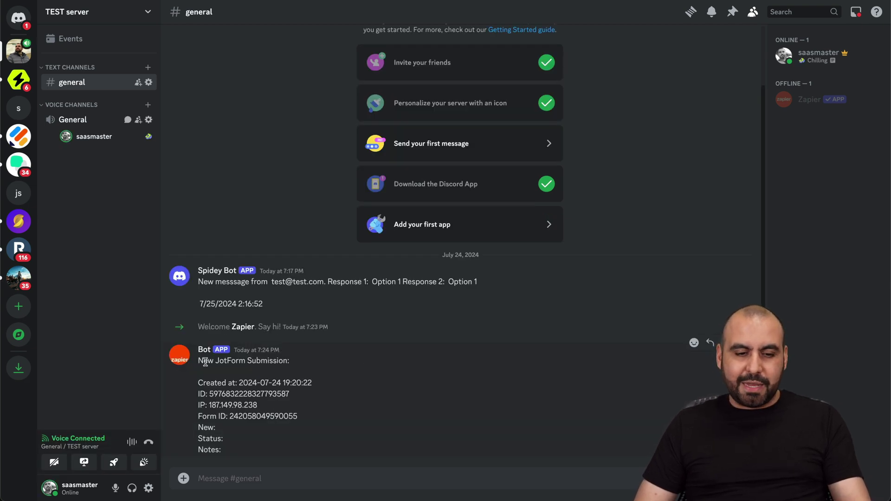
pyautogui.moveTo(204, 358); pyautogui.dragTo(277, 448)
pyautogui.click(277, 448)
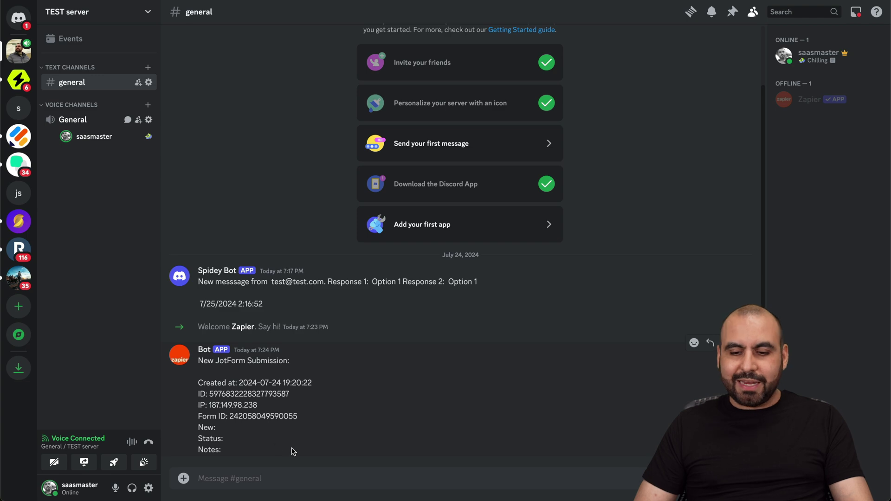